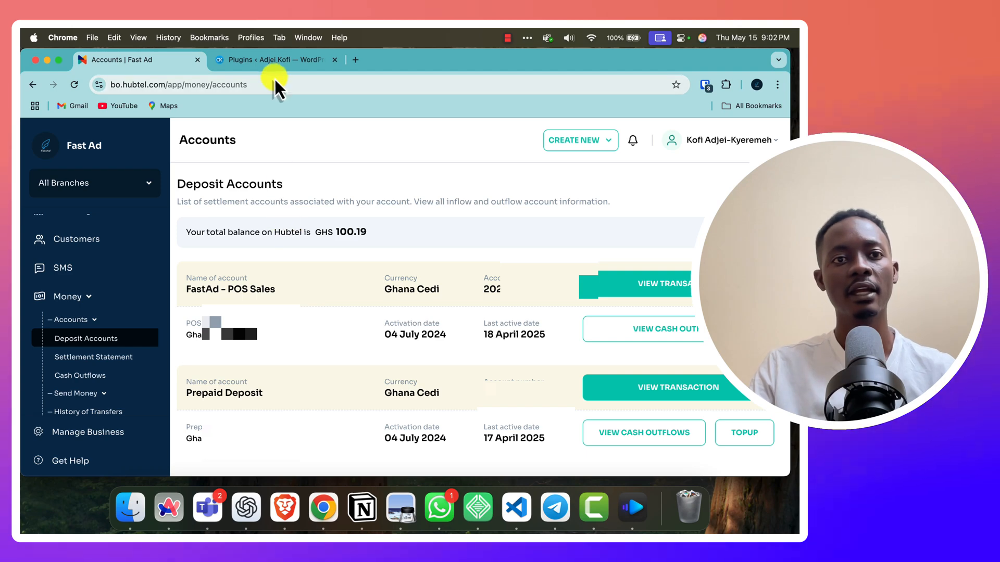
# Switch to the WordPress admin and search the plugins available to add for "payments for hubtel".
pyautogui.click(280, 62)
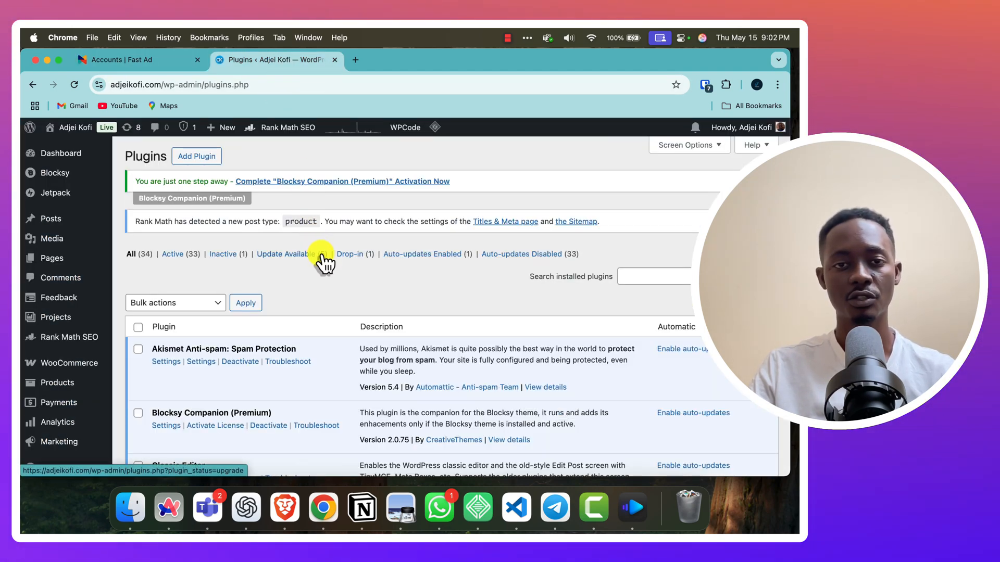
pyautogui.scroll(-5, 131, 312)
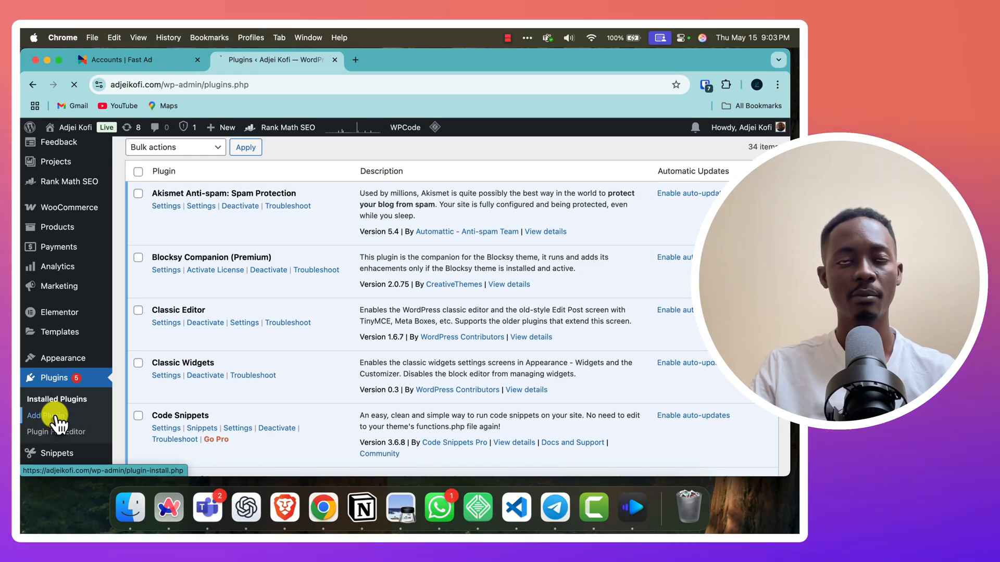
pyautogui.click(57, 422)
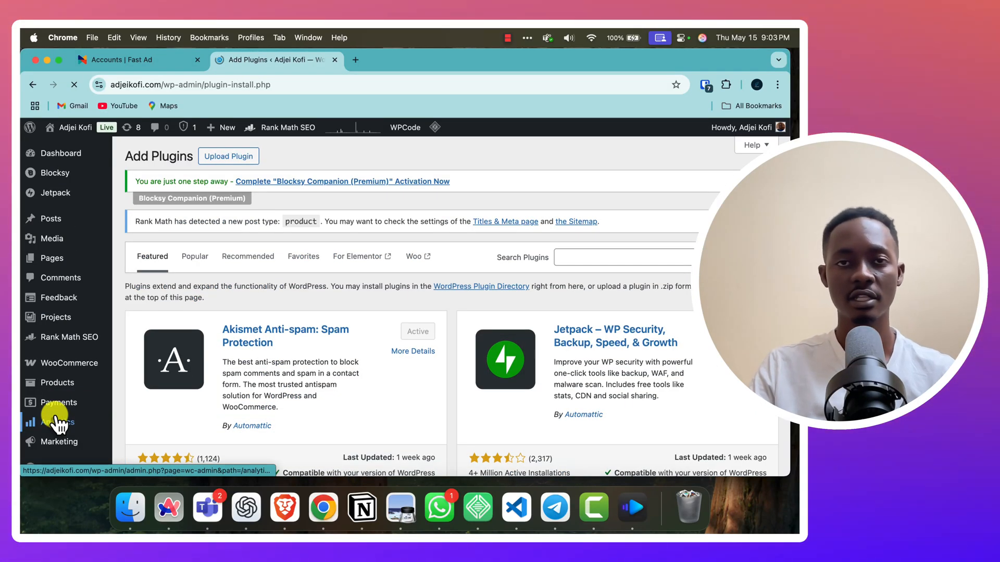
pyautogui.click(569, 256)
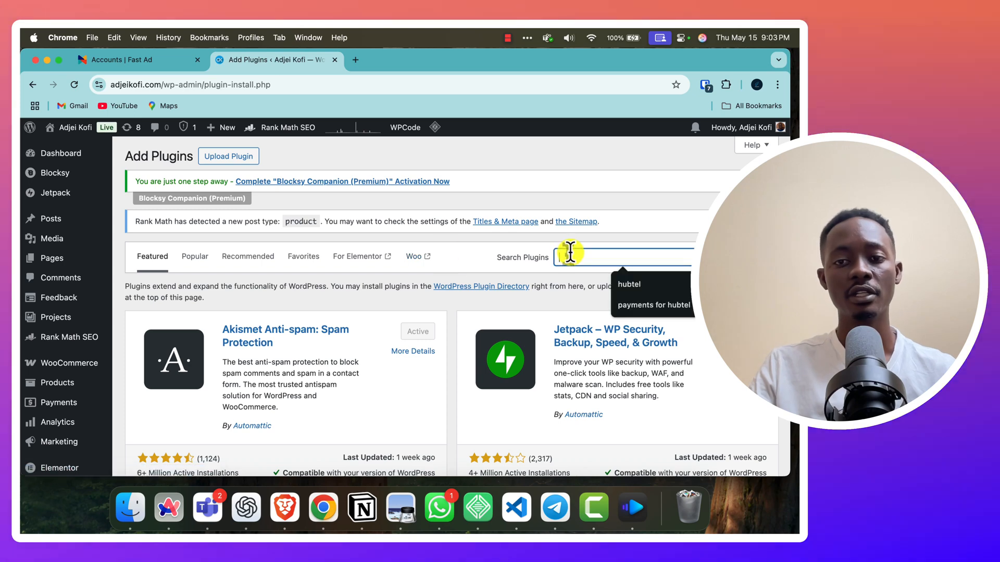
pyautogui.click(673, 308)
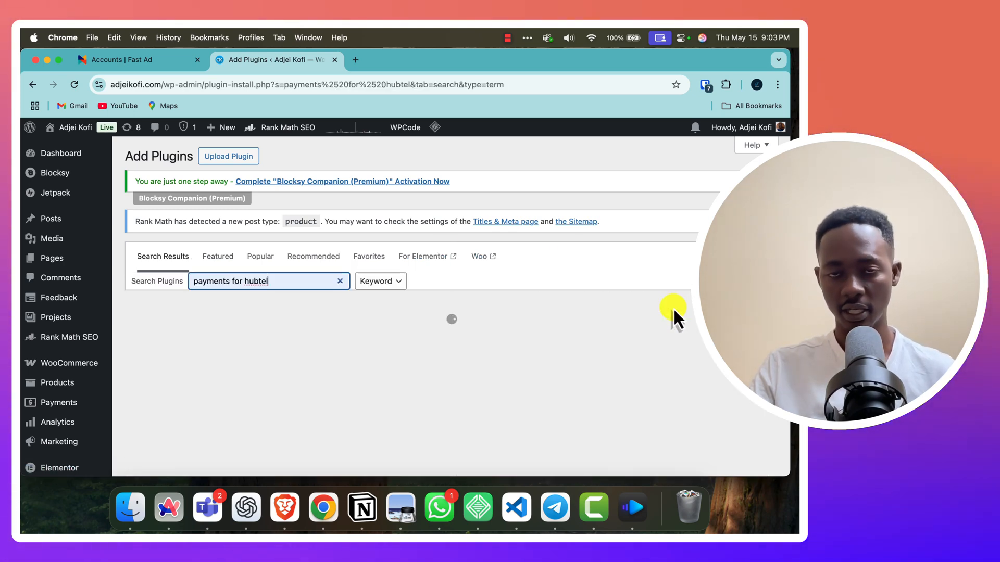
pyautogui.scroll(-1, 448, 299)
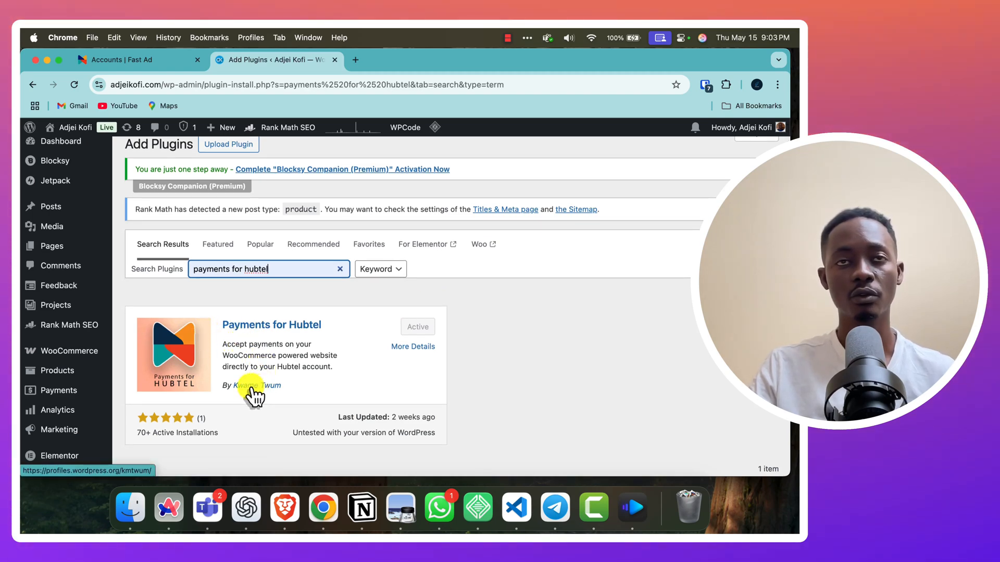
pyautogui.click(424, 327)
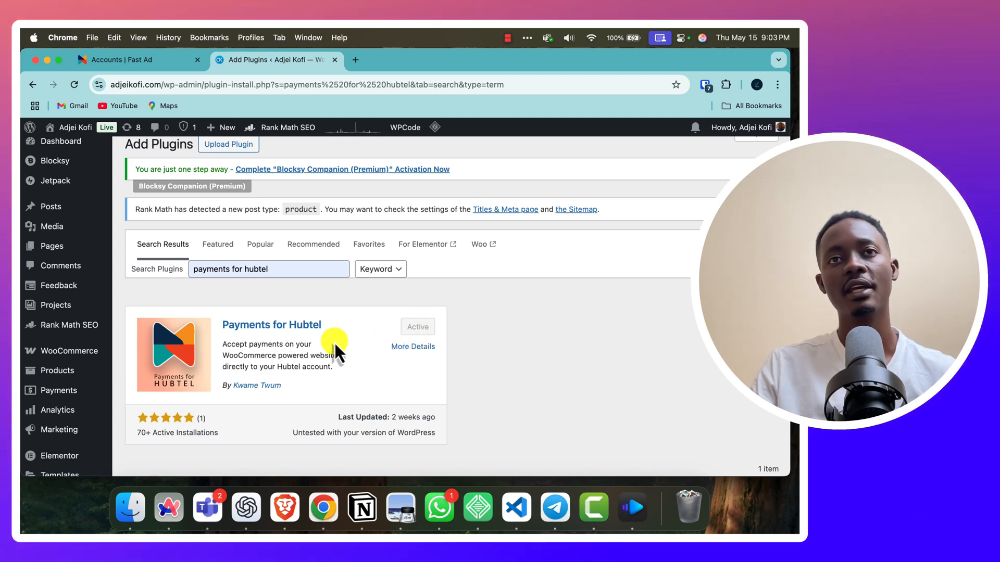
# Find Payments for Hubtel among the installed plugins and open its settings.
pyautogui.scroll(-5, 67, 328)
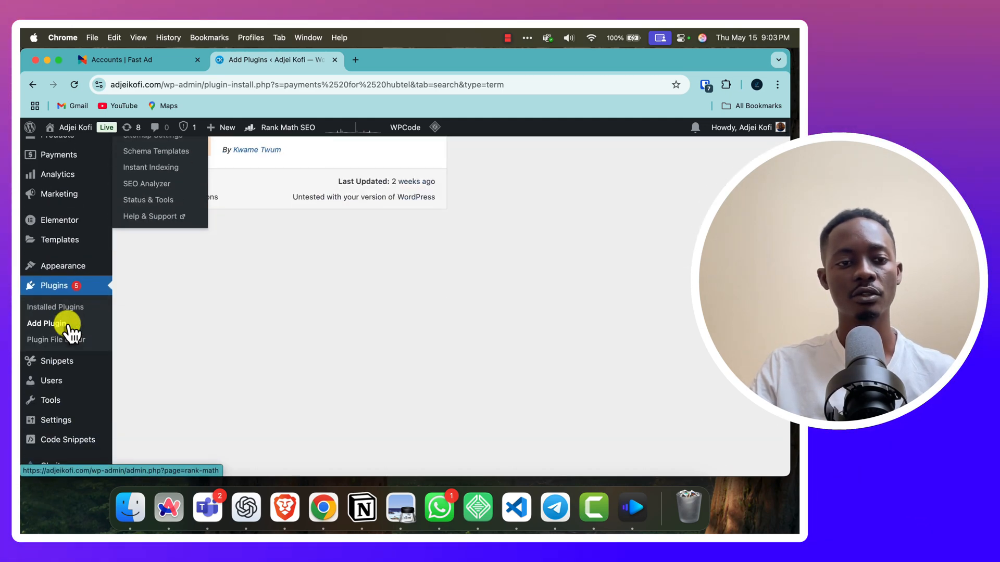
pyautogui.scroll(1, 70, 327)
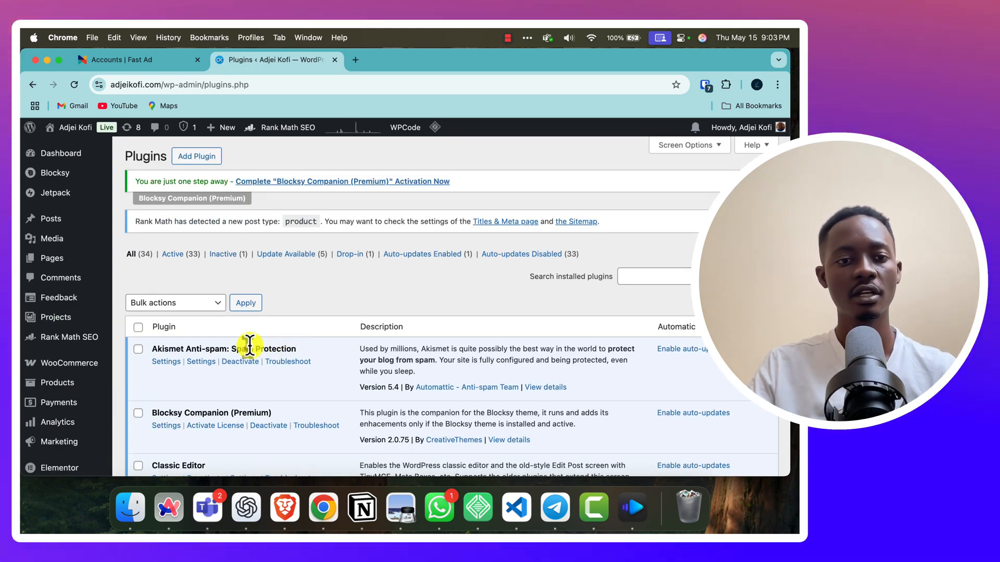
pyautogui.scroll(-15, 250, 346)
pyautogui.scroll(-20, 250, 347)
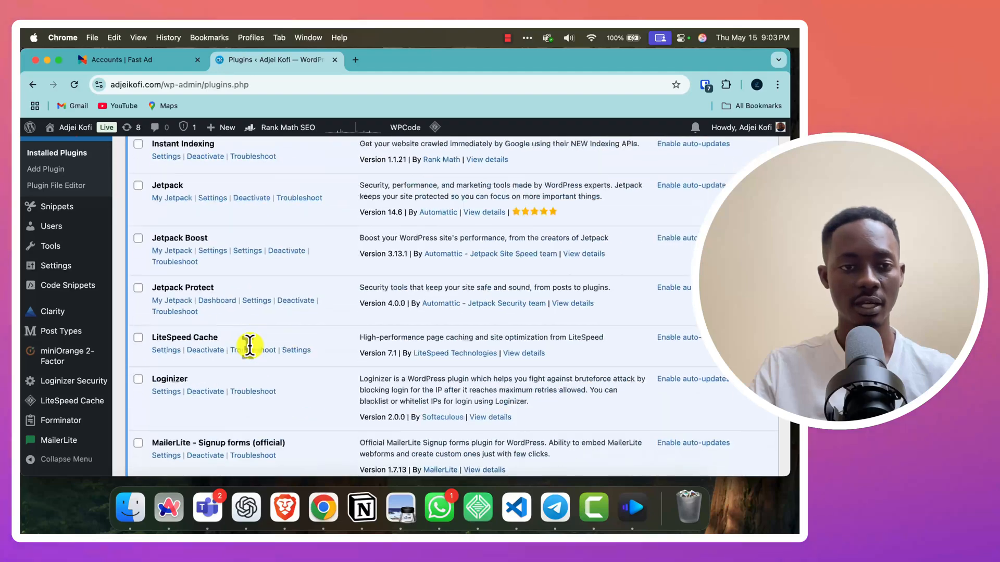
pyautogui.scroll(-4, 250, 346)
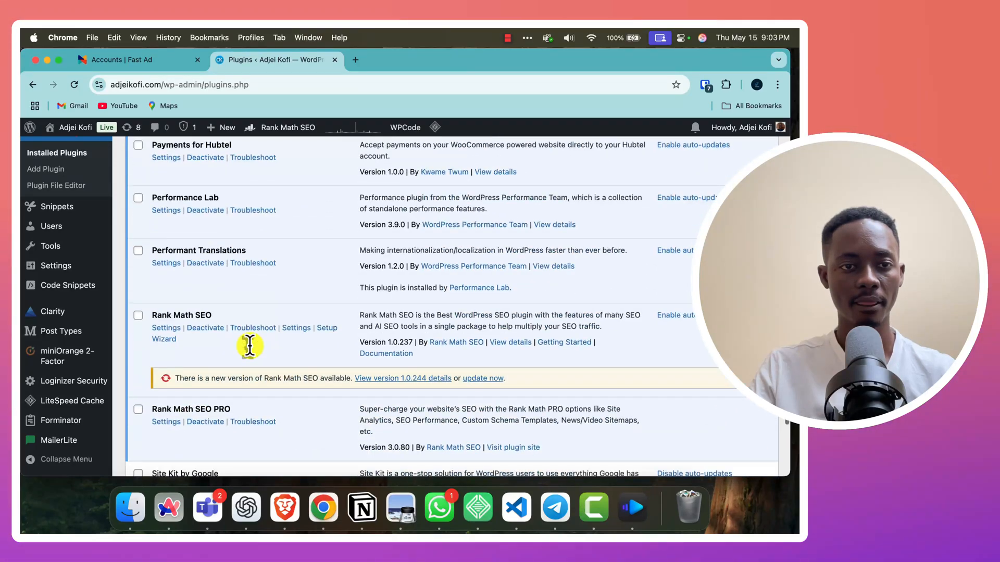
pyautogui.scroll(3, 250, 346)
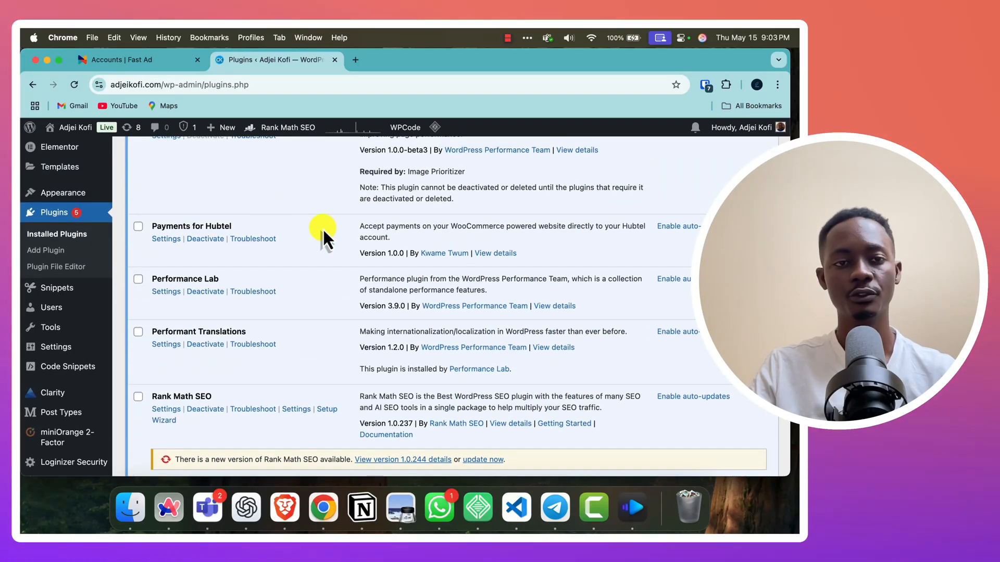
pyautogui.click(167, 241)
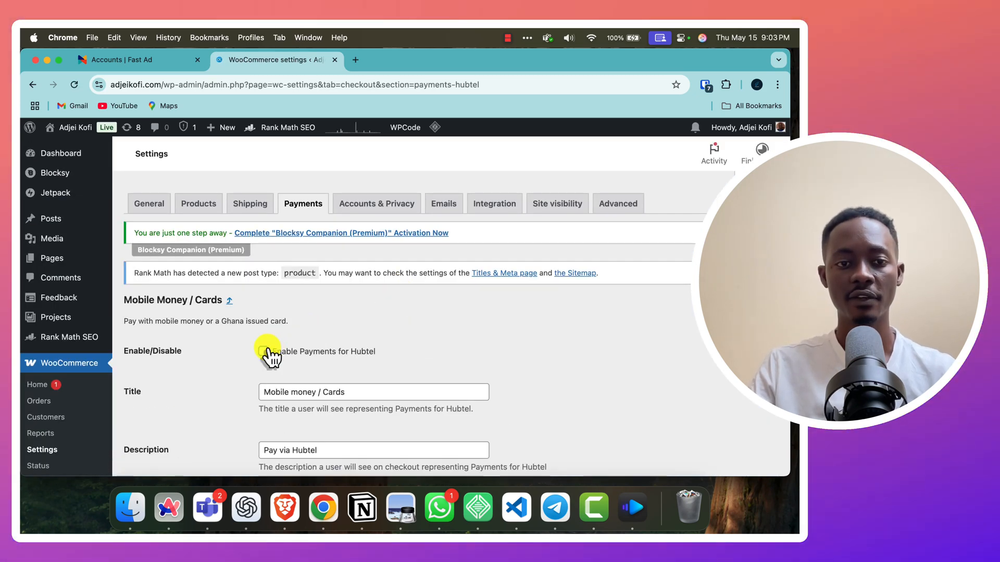
# Enable Payments for Hubtel and review the title and description shown to customers at checkout.
pyautogui.click(264, 352)
pyautogui.scroll(-3, 291, 349)
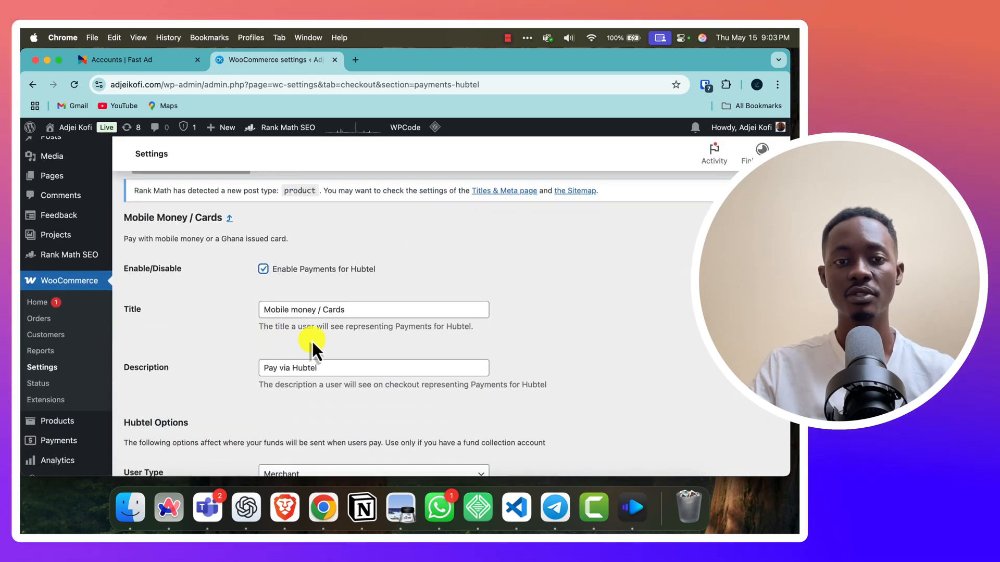
pyautogui.click(364, 307)
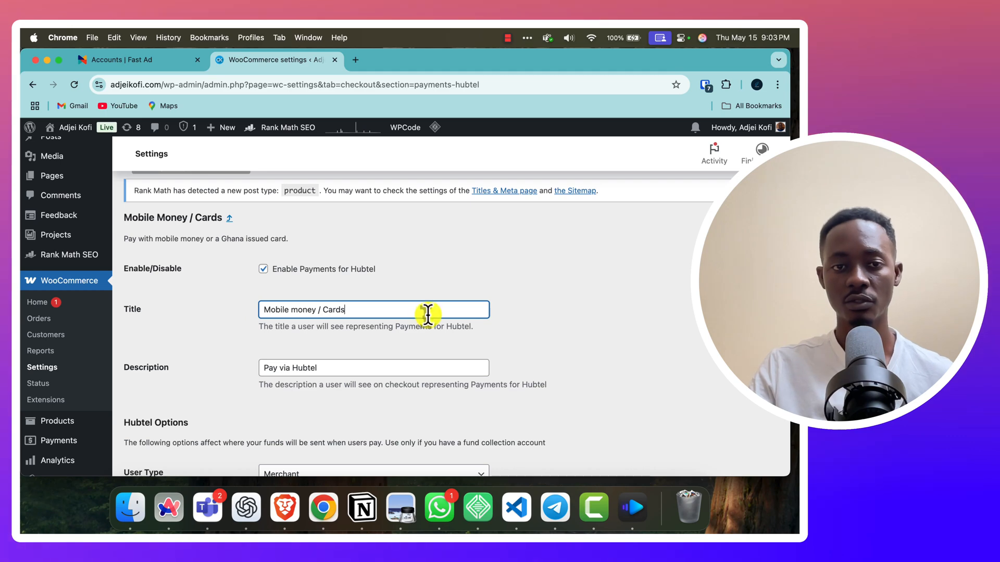
pyautogui.moveTo(319, 366); pyautogui.dragTo(244, 364)
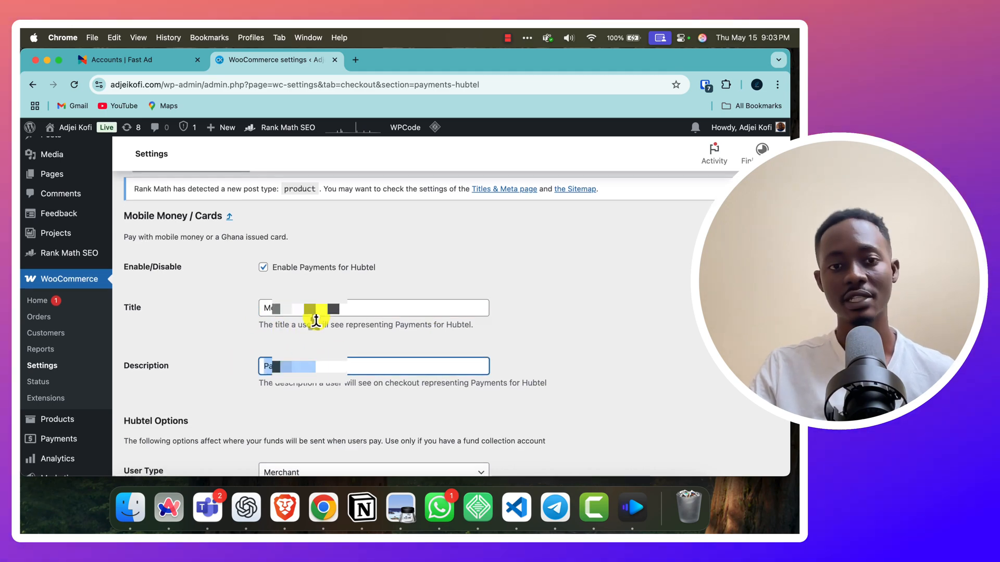
# Choose Merchant as the user type in the Hubtel Options.
pyautogui.scroll(-5, 316, 318)
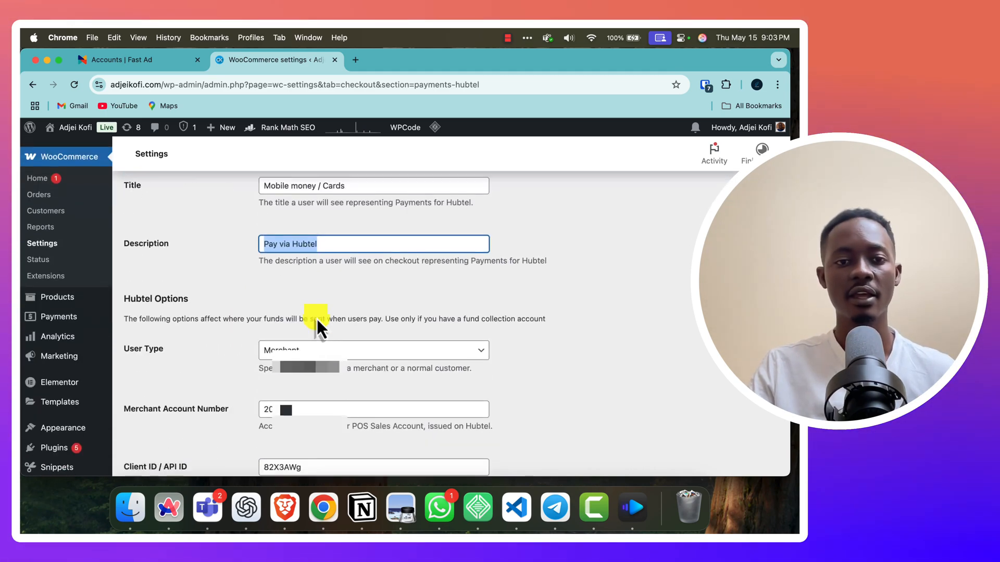
pyautogui.scroll(-1, 316, 319)
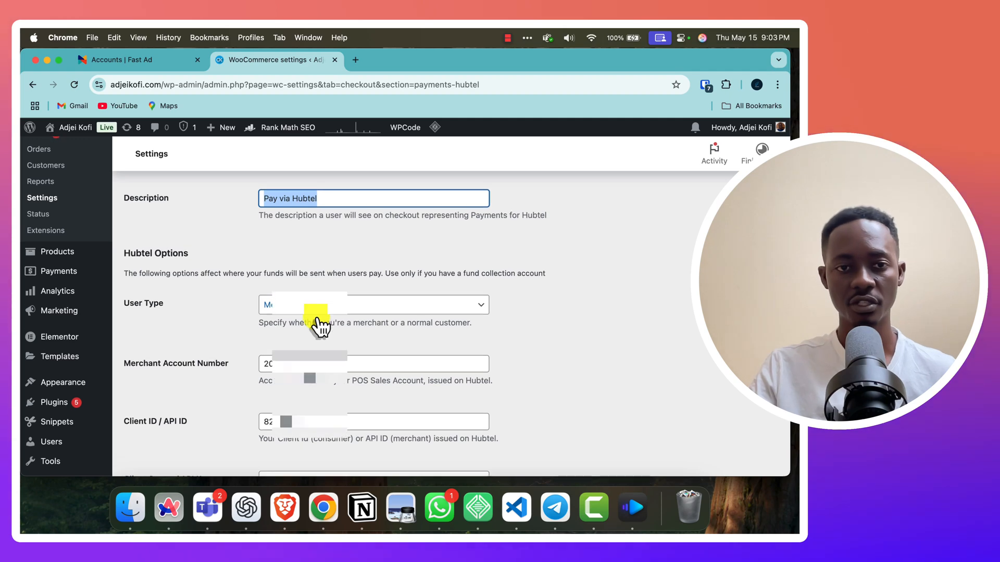
pyautogui.moveTo(205, 307); pyautogui.dragTo(125, 301)
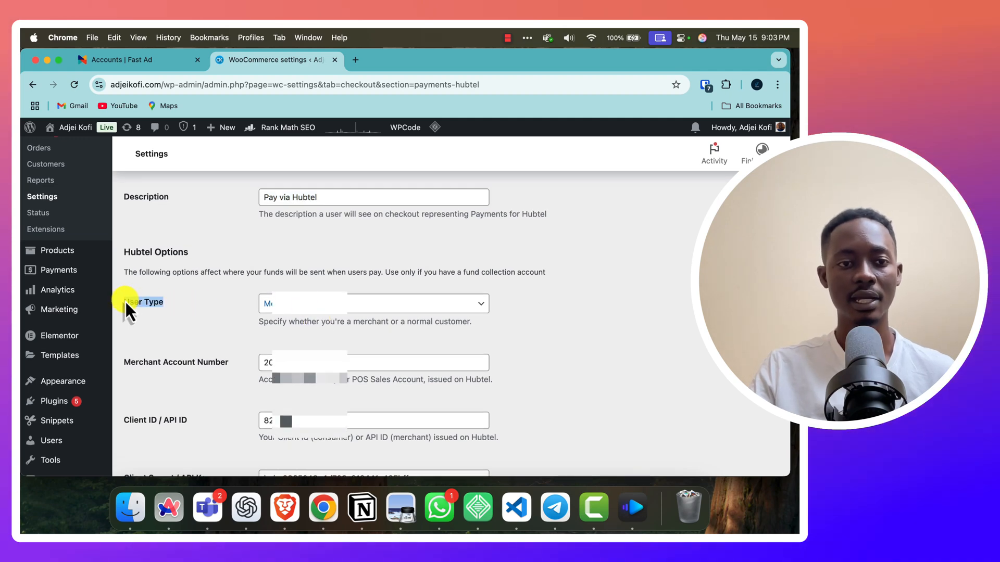
pyautogui.click(292, 309)
pyautogui.click(292, 307)
pyautogui.scroll(-2, 315, 339)
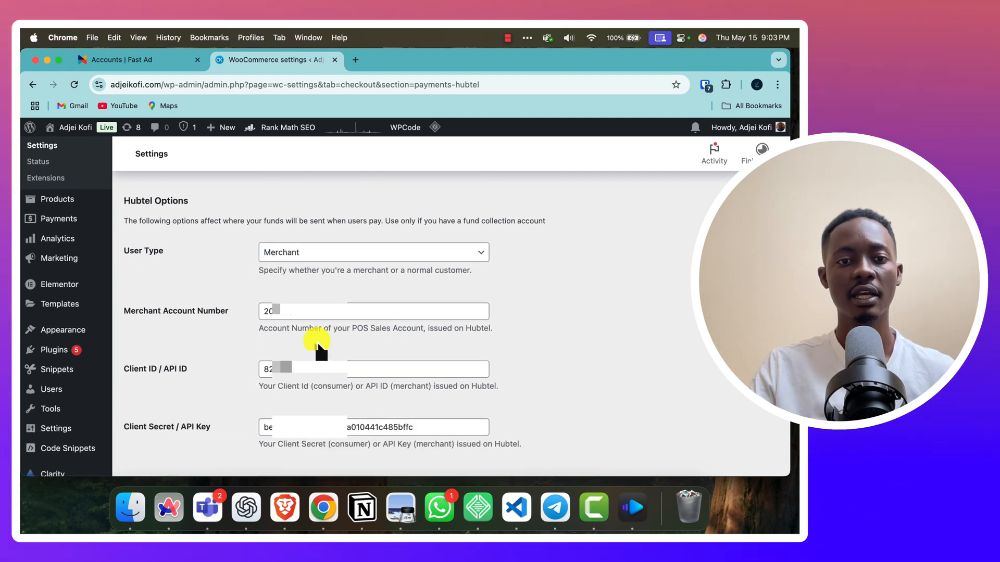
# Look up the POS Sales account number in Hubtel's deposit accounts and compare it with the plugin's Merchant Account Number field.
pyautogui.click(206, 307)
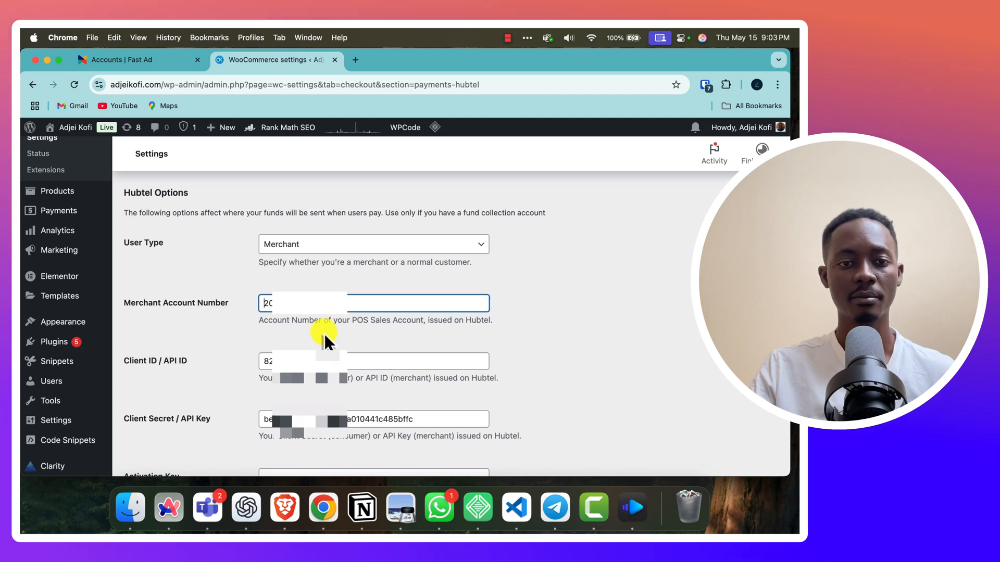
pyautogui.moveTo(257, 316); pyautogui.dragTo(464, 314)
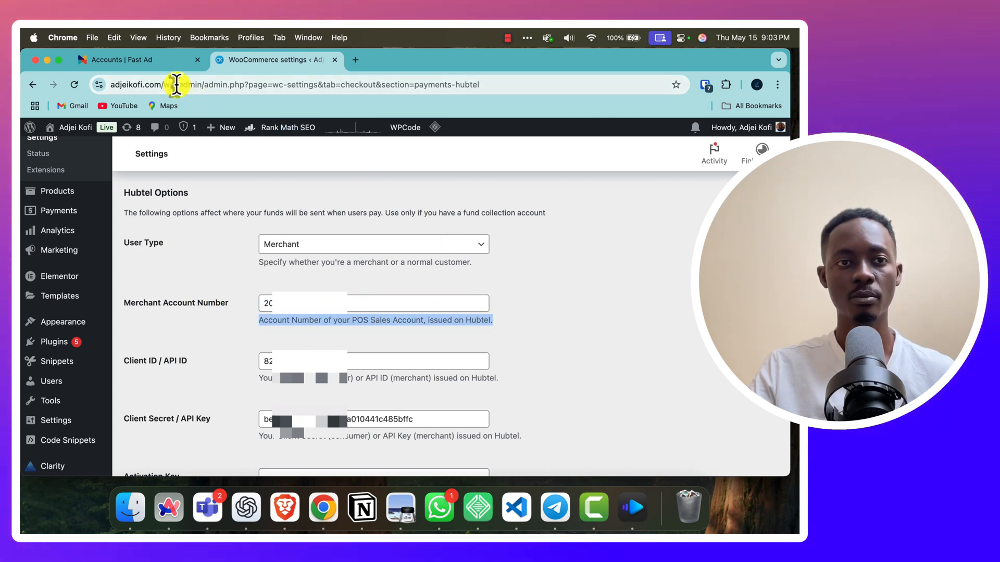
pyautogui.click(153, 65)
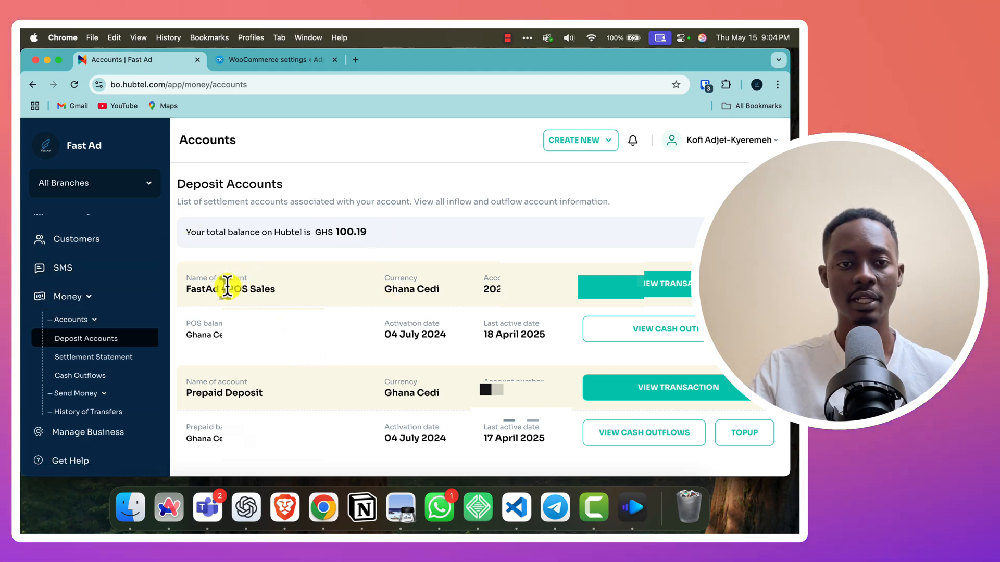
pyautogui.moveTo(246, 288); pyautogui.dragTo(278, 291)
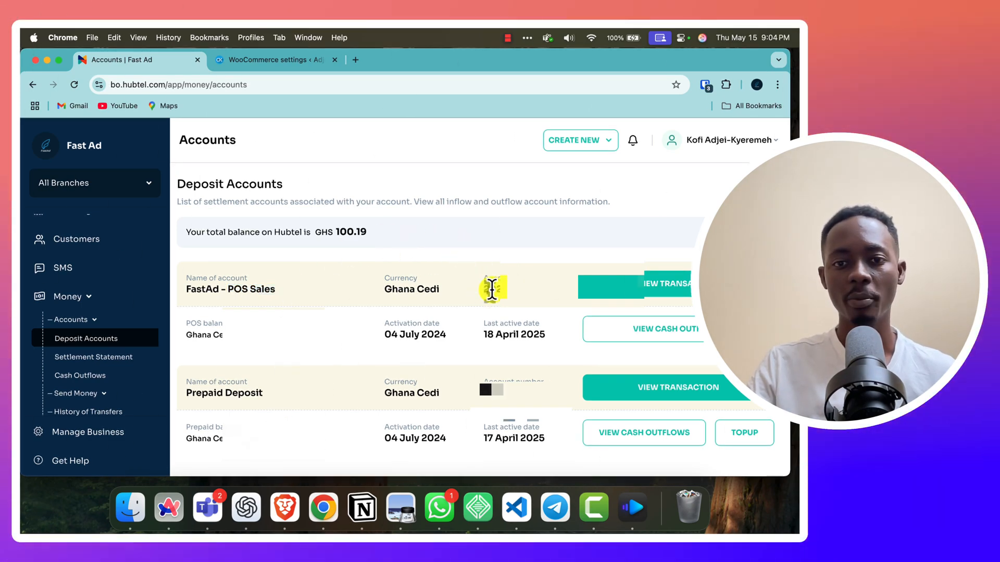
pyautogui.click(281, 59)
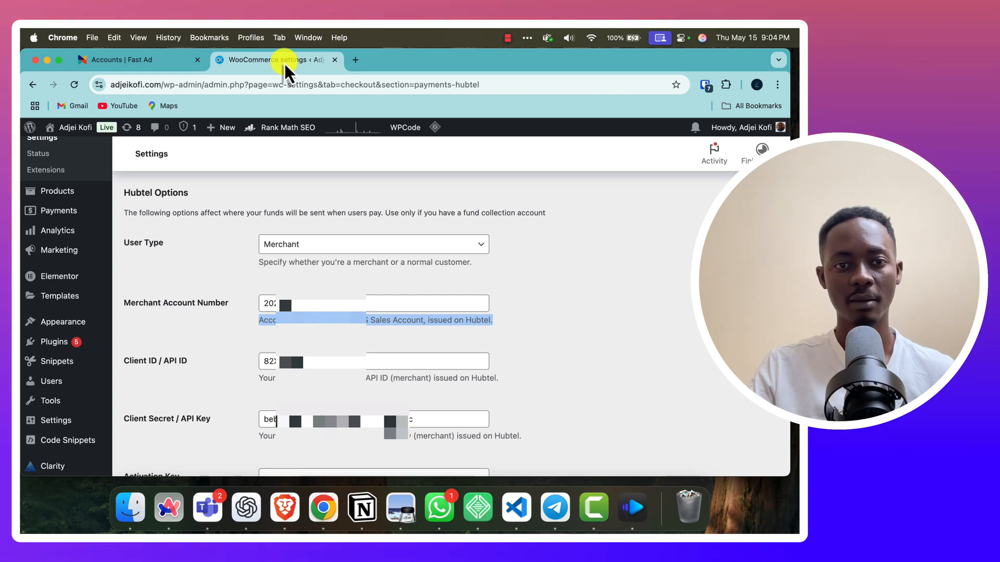
pyautogui.click(246, 303)
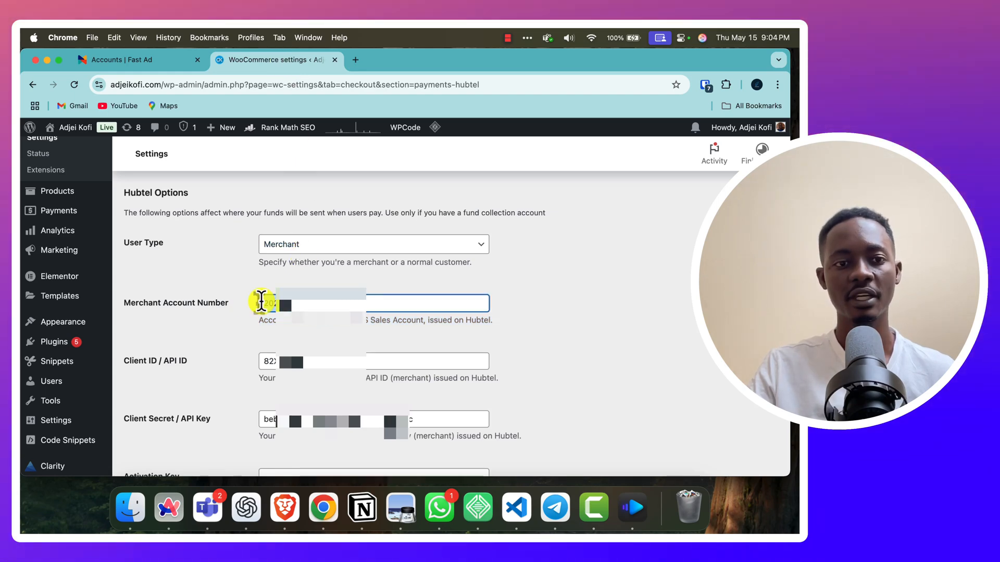
pyautogui.scroll(-1, 264, 318)
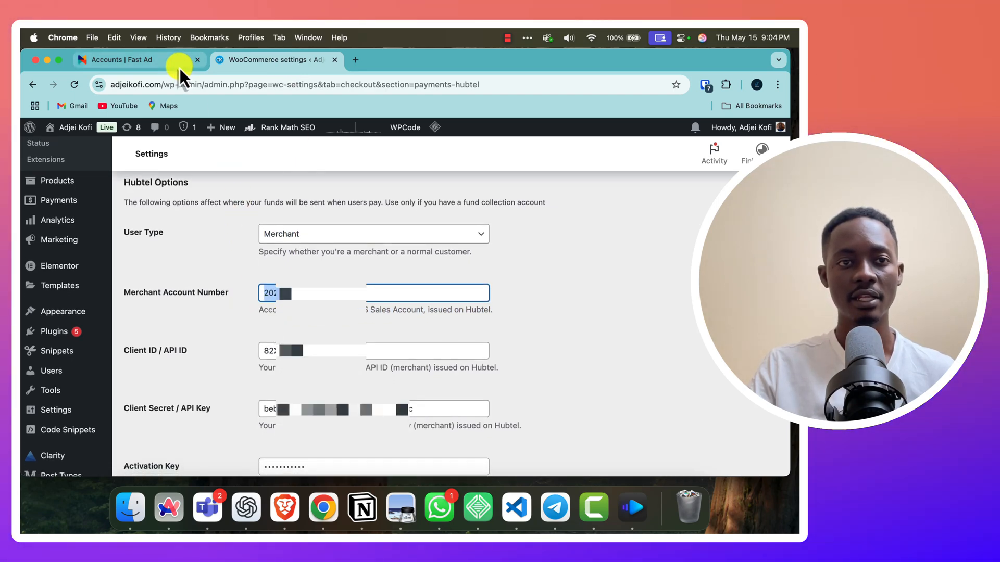
# Check the plugin's API ID and API Key fields, and open the API Keys page under Hubtel's Manage Business.
pyautogui.tripleClick(193, 350)
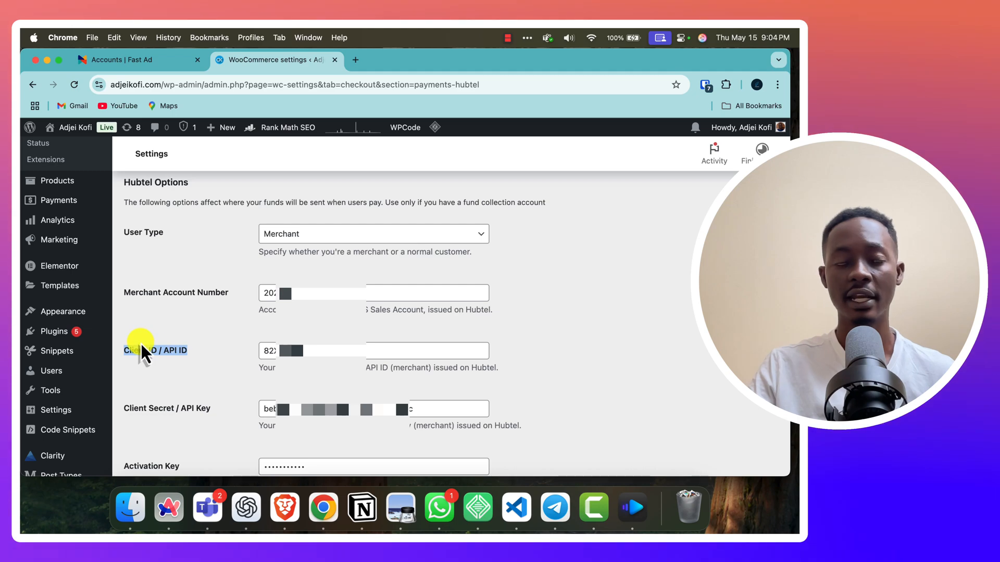
pyautogui.moveTo(208, 410); pyautogui.dragTo(178, 257)
pyautogui.click(157, 63)
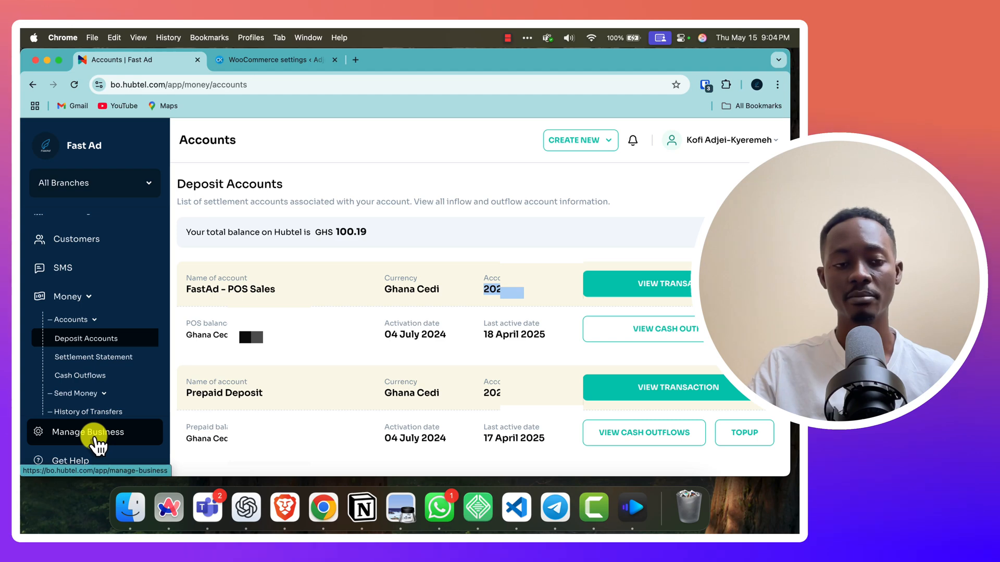
pyautogui.click(96, 438)
pyautogui.scroll(-2, 328, 312)
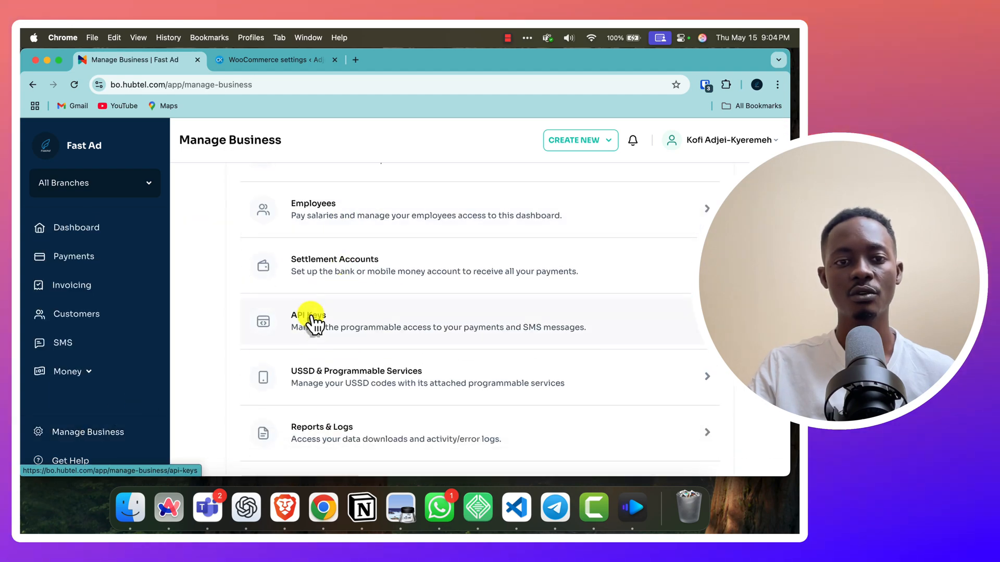
pyautogui.click(384, 329)
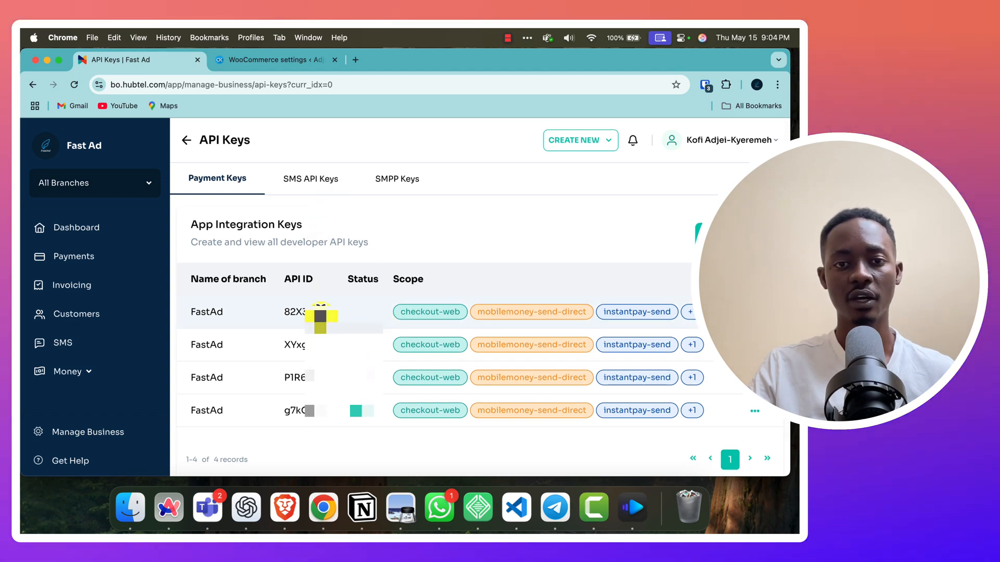
# Look at the dialog for adding a new key, and display the API key and API ID of the first FastAd entry.
pyautogui.click(703, 233)
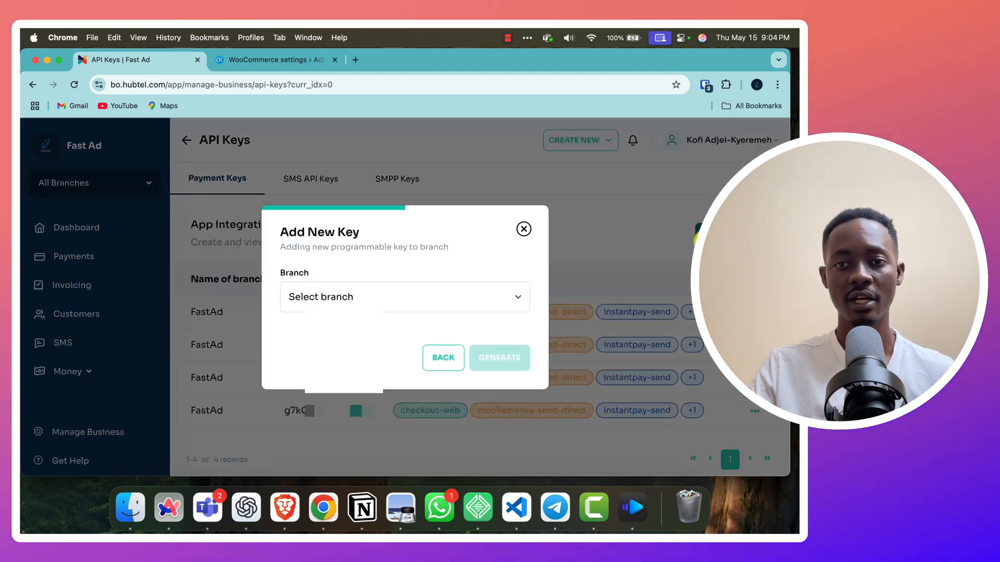
pyautogui.click(451, 358)
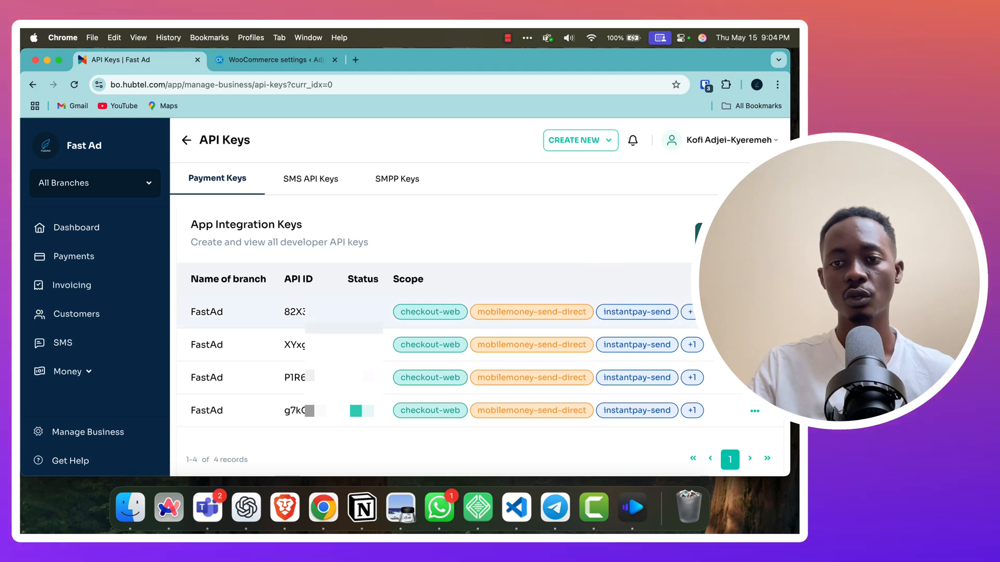
pyautogui.click(754, 312)
pyautogui.click(693, 339)
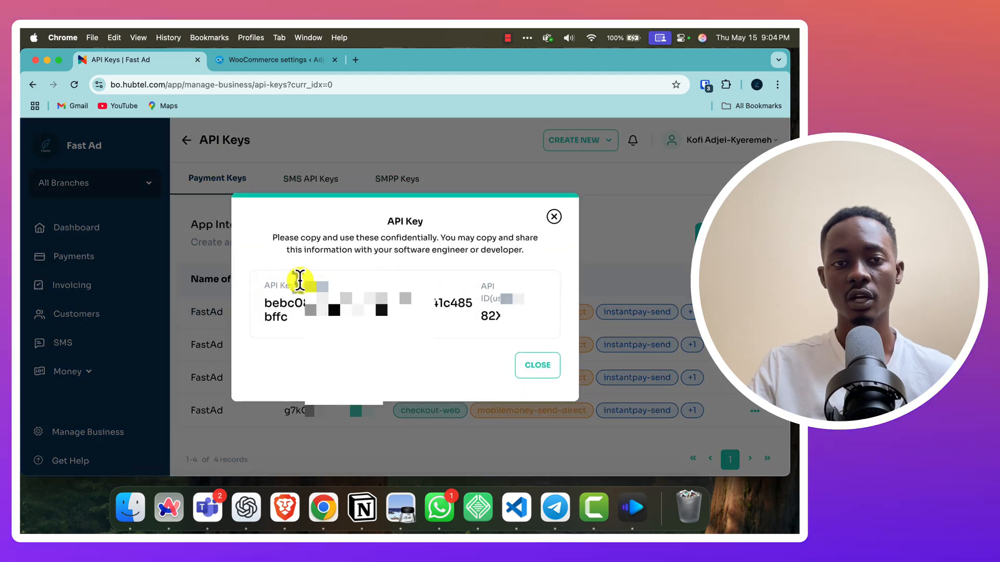
pyautogui.moveTo(286, 287); pyautogui.dragTo(289, 286)
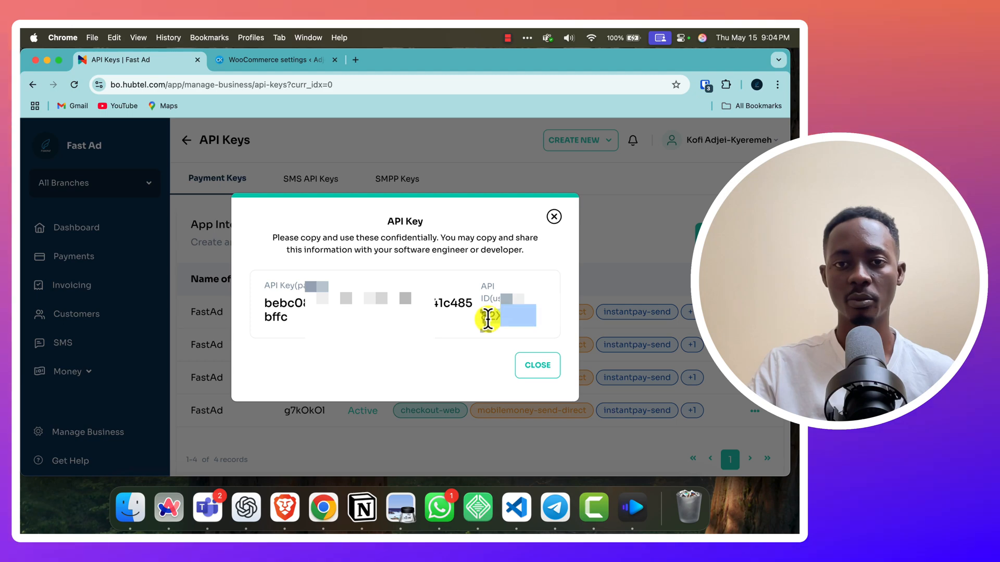
# Compare the API ID and API key shown in Hubtel with the plugin's Client ID / API ID and Client Secret / API Key fields.
pyautogui.moveTo(486, 319); pyautogui.dragTo(491, 297)
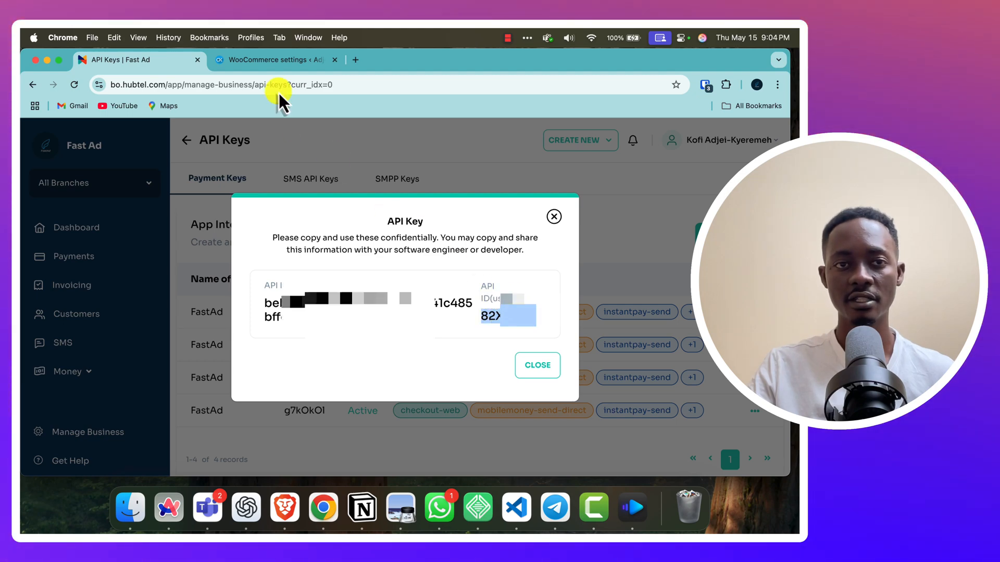
pyautogui.click(274, 61)
pyautogui.click(281, 294)
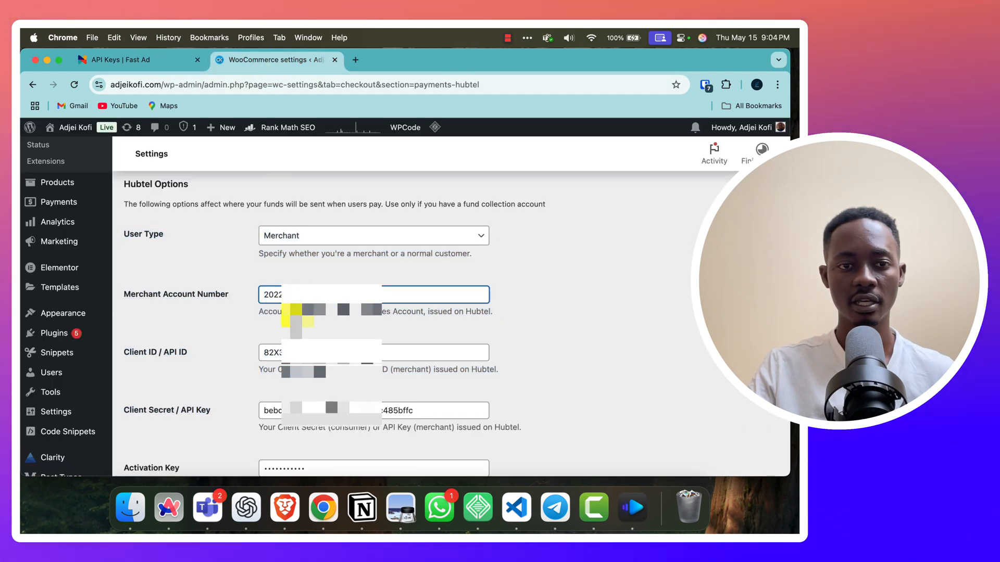
pyautogui.press('Tab')
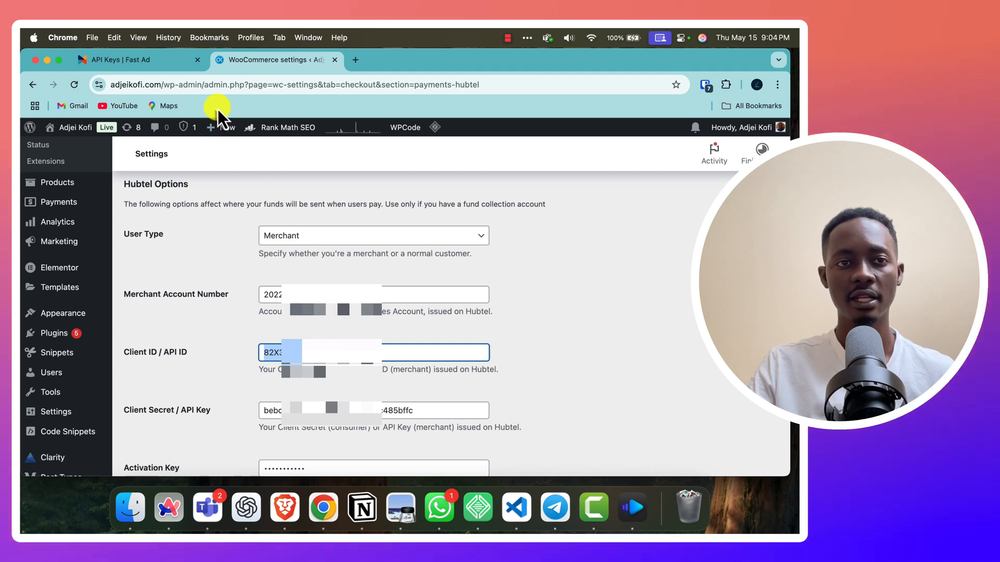
pyautogui.click(172, 67)
pyautogui.doubleClick(273, 303)
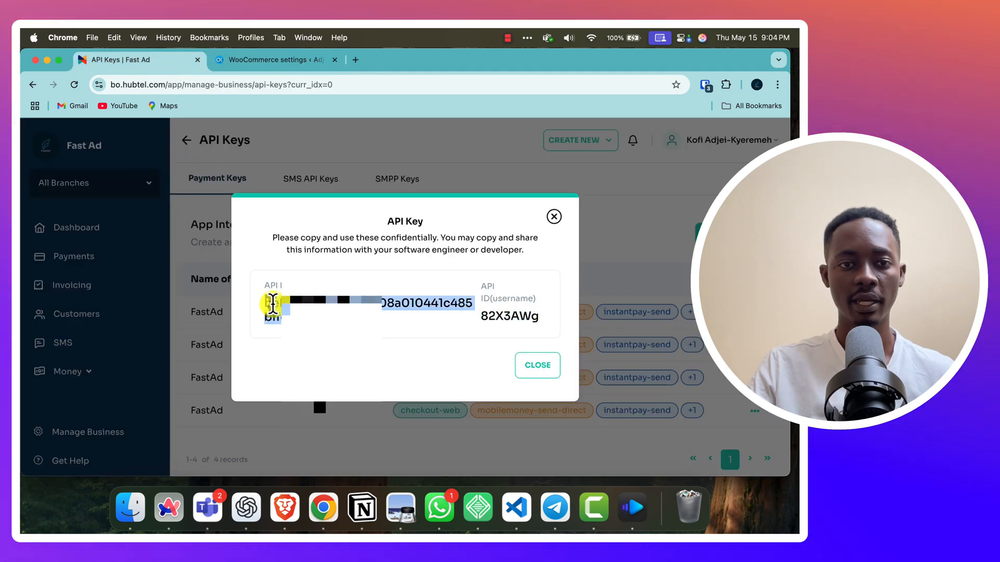
pyautogui.click(277, 65)
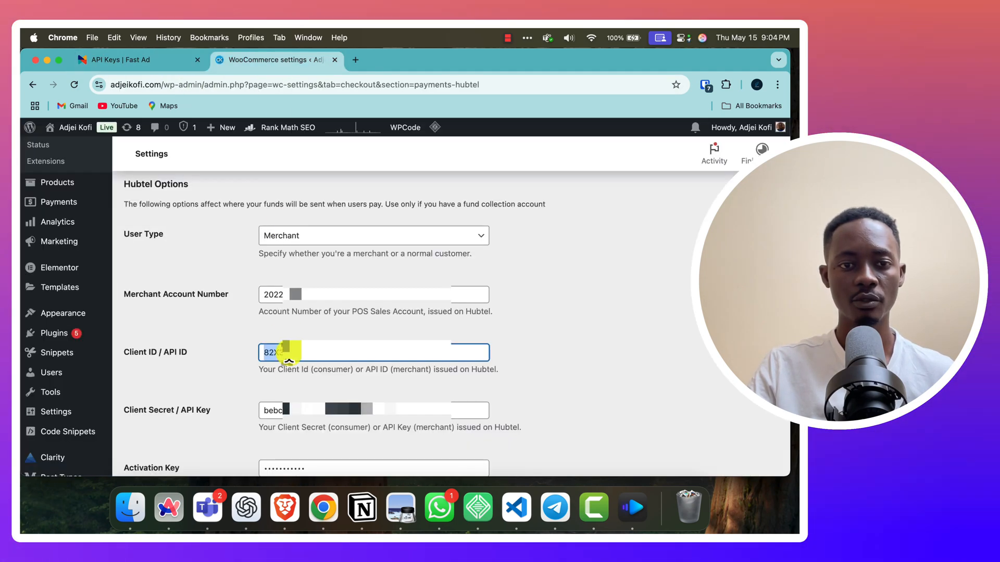
pyautogui.click(401, 334)
# Save the Hubtel payment settings, and check the Activation Key status and the Activation Instructions.
pyautogui.scroll(-5, 312, 364)
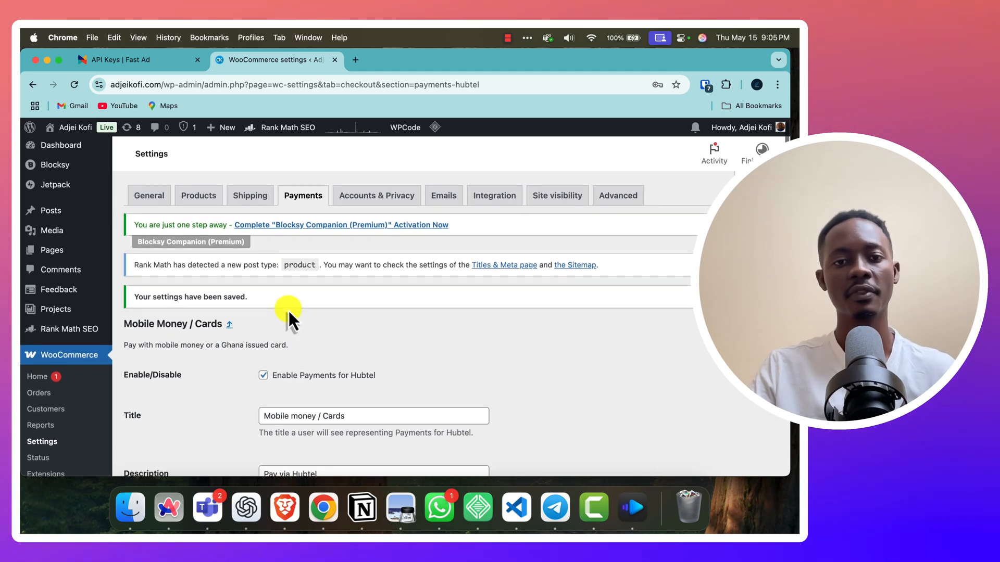
pyautogui.scroll(-3, 289, 309)
pyautogui.scroll(-10, 288, 309)
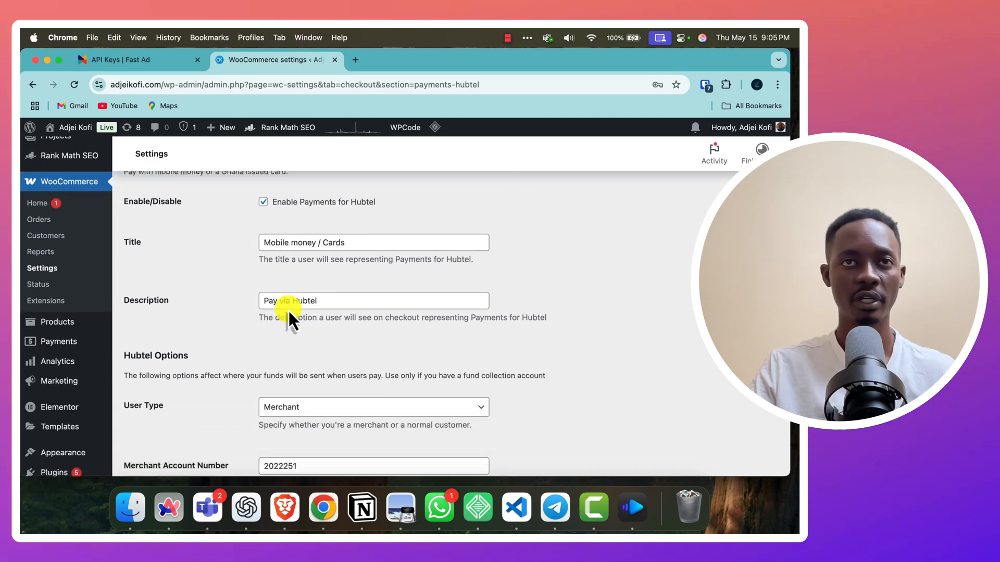
pyautogui.scroll(-4, 288, 313)
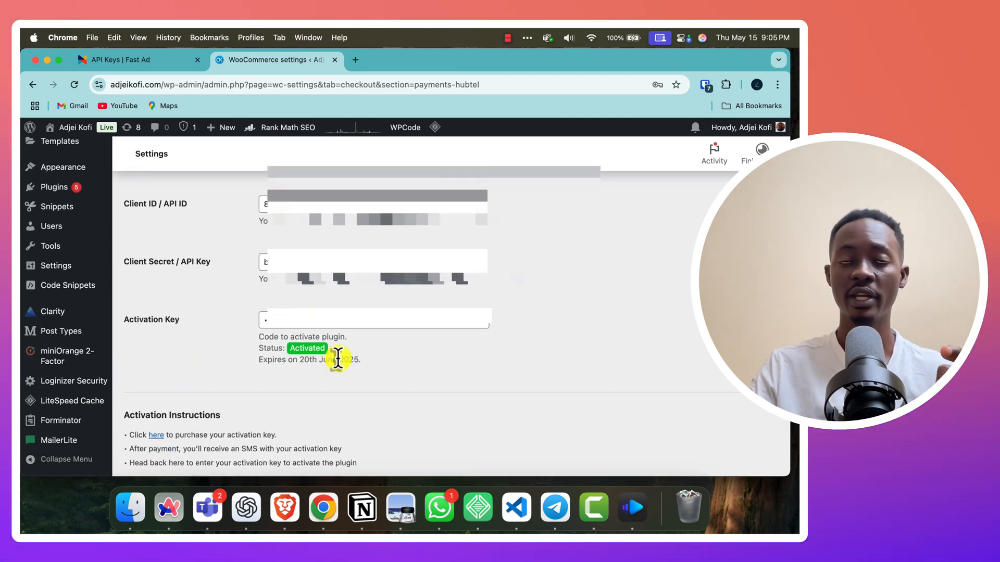
pyautogui.scroll(-3, 264, 389)
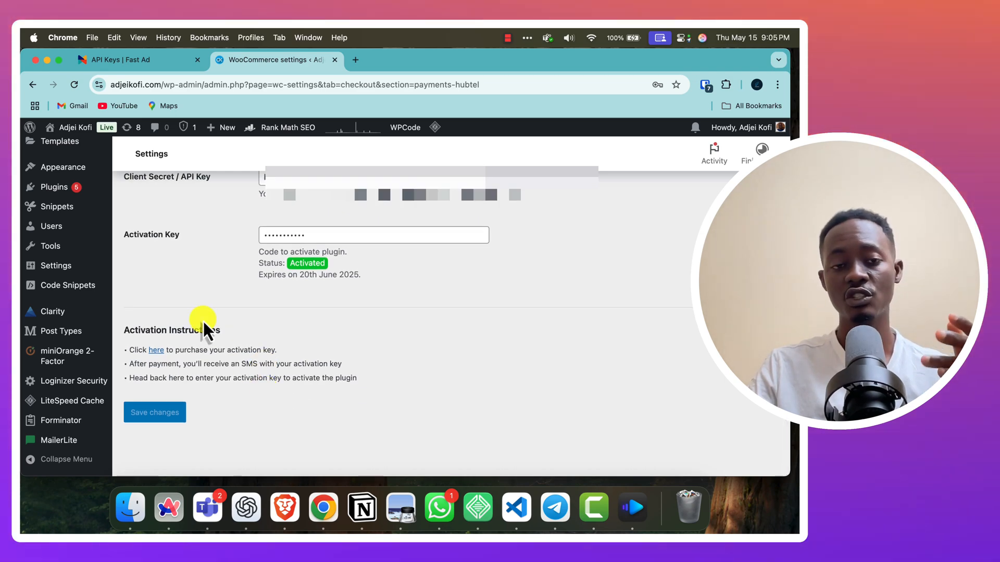
pyautogui.moveTo(234, 334); pyautogui.dragTo(143, 330)
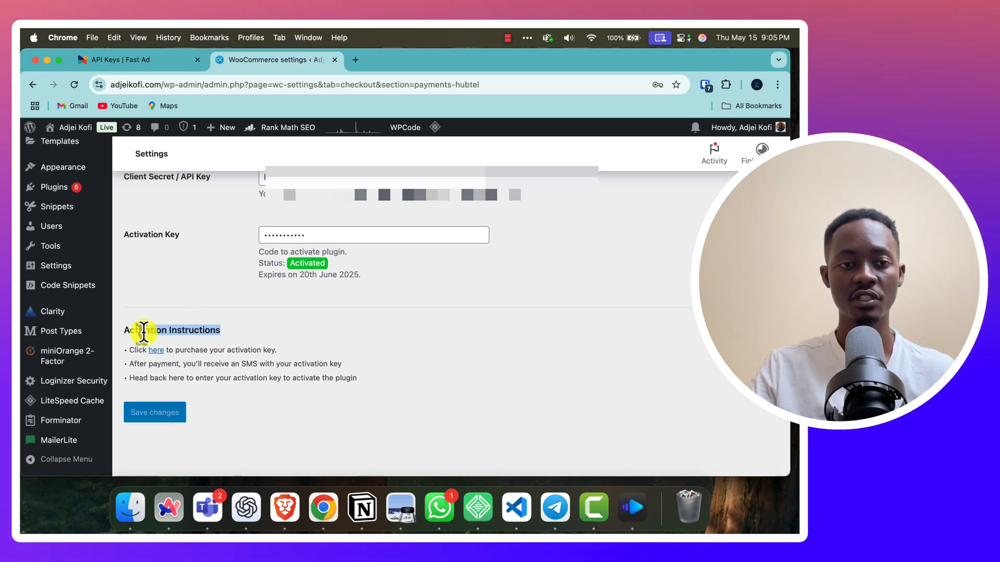
pyautogui.click(256, 345)
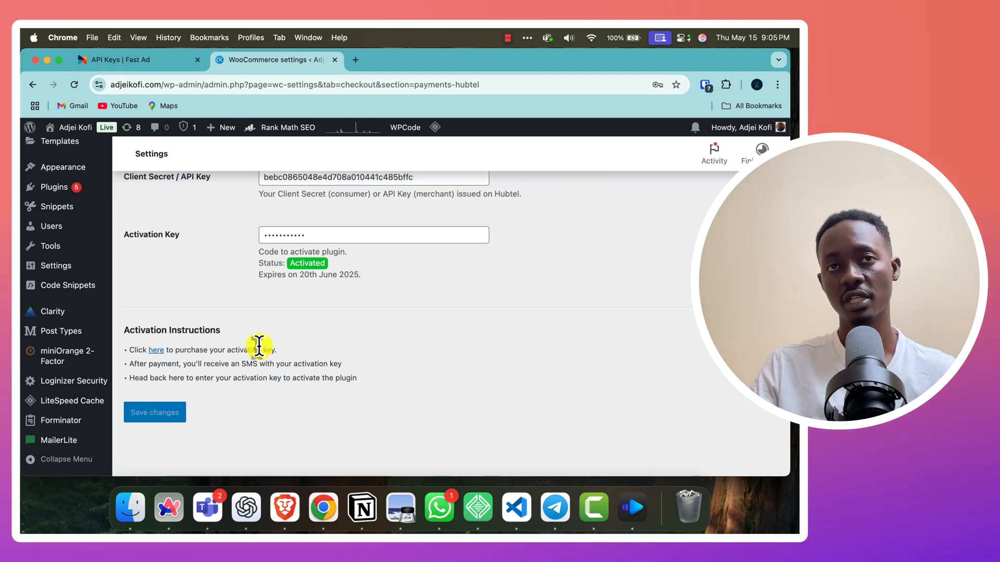
# Open the activation key purchase page, look over its payment form, and return to the Activation Key field in the plugin settings.
pyautogui.click(155, 353)
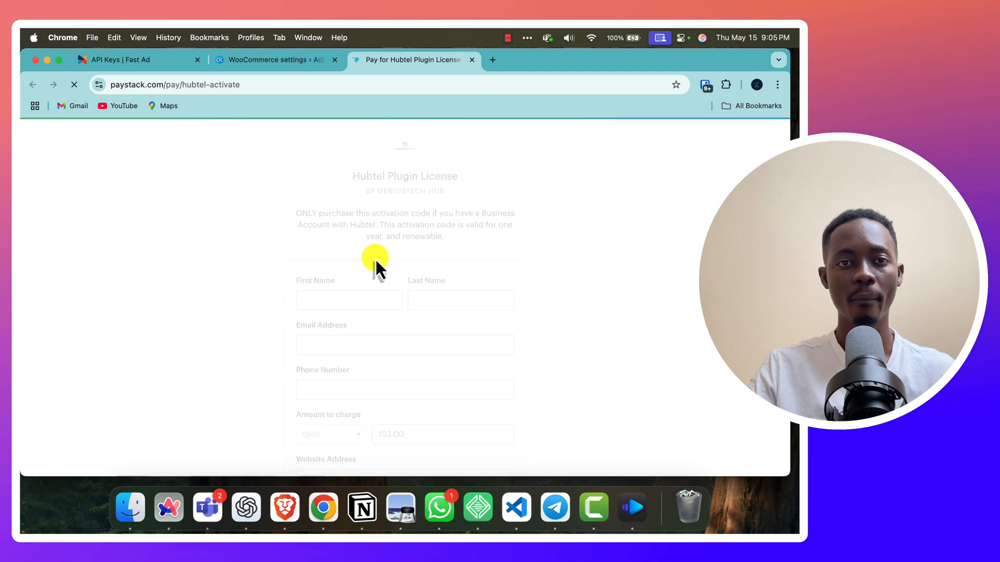
pyautogui.click(364, 290)
pyautogui.click(482, 291)
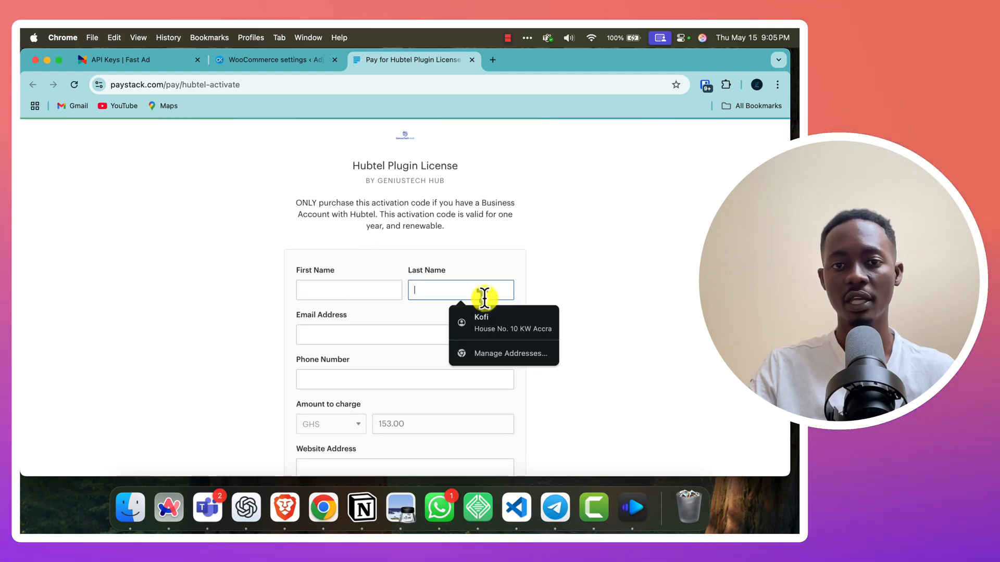
pyautogui.scroll(-4, 396, 339)
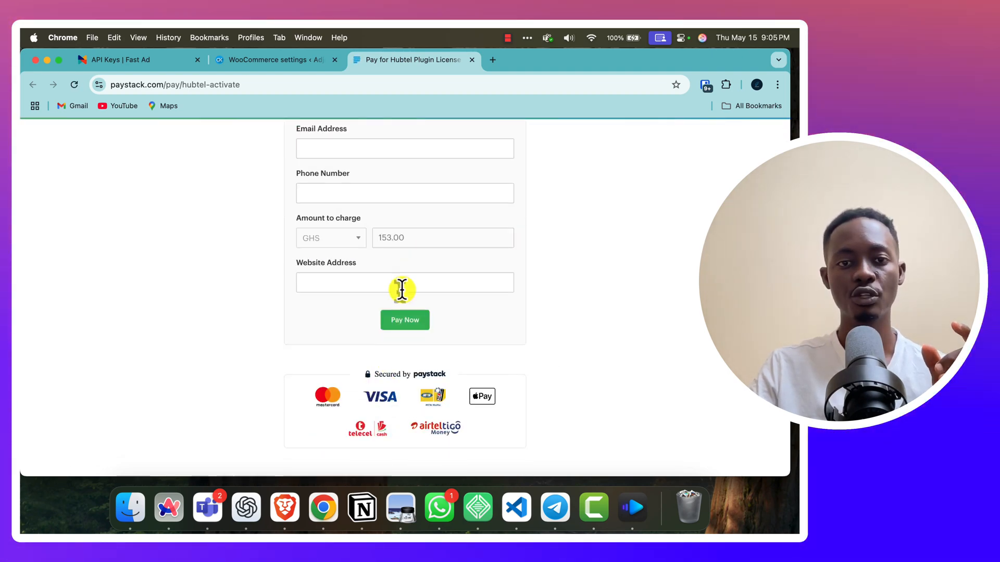
pyautogui.click(402, 289)
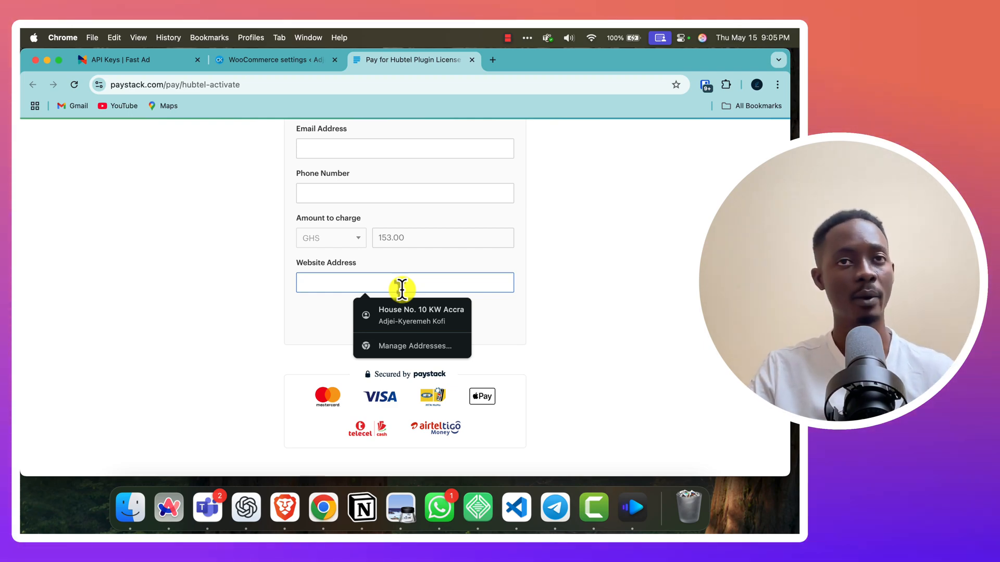
pyautogui.click(477, 347)
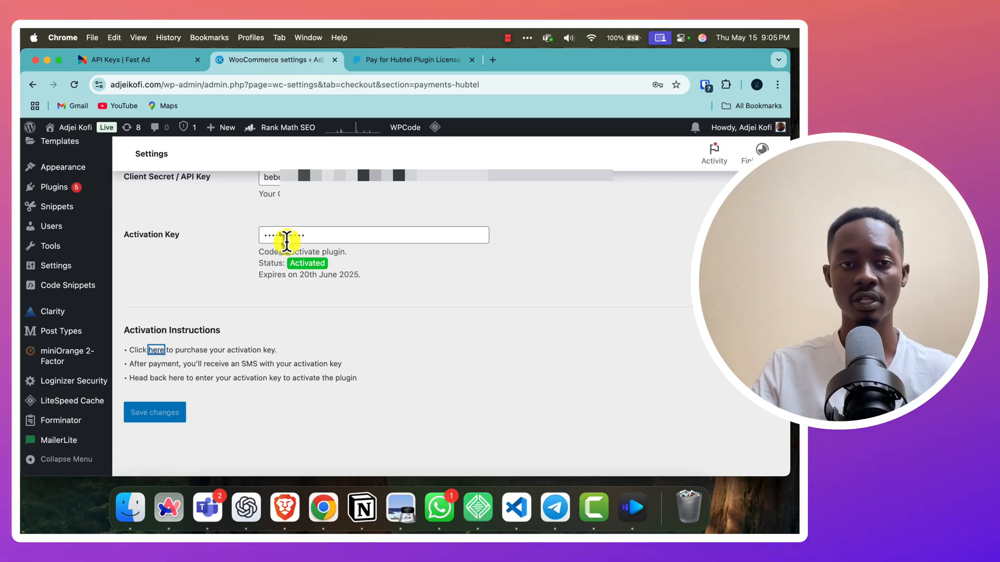
pyautogui.moveTo(351, 235); pyautogui.dragTo(263, 234)
pyautogui.click(175, 417)
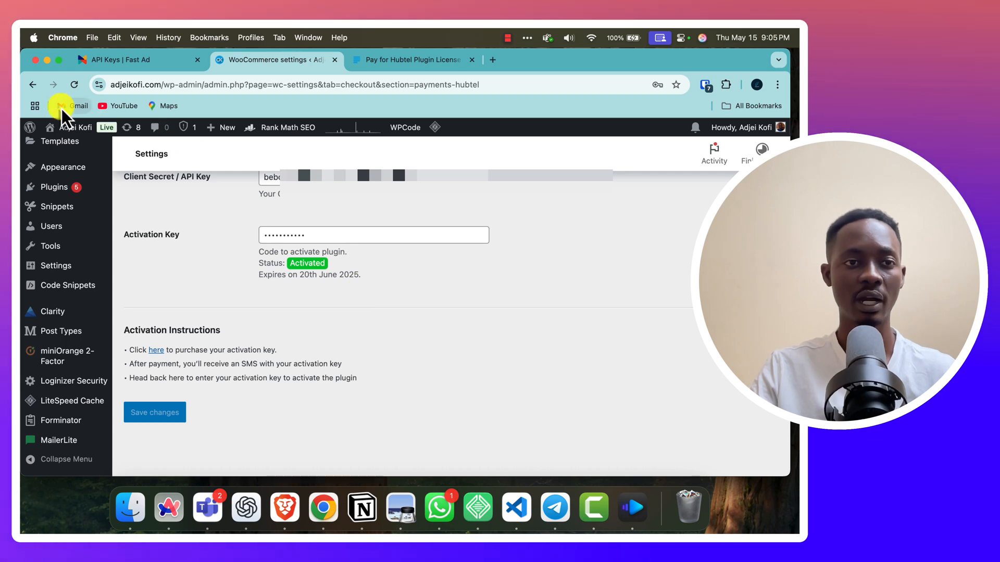
# Open the store's shop page in a new tab and add one Test plugin product to the cart.
pyautogui.moveTo(77, 139)
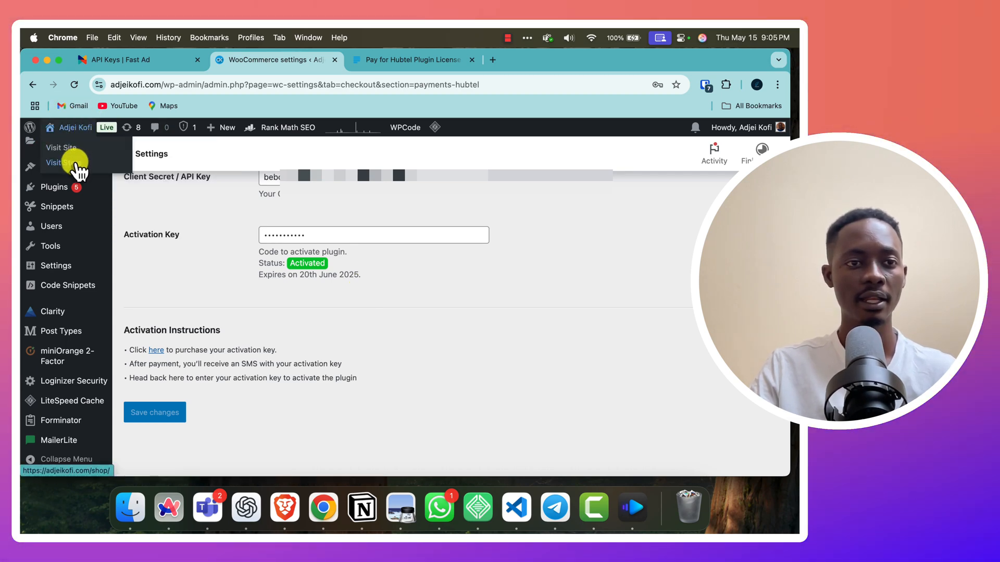
pyautogui.keyDown('super'); pyautogui.click(60, 162); pyautogui.keyUp('super')
pyautogui.click(526, 63)
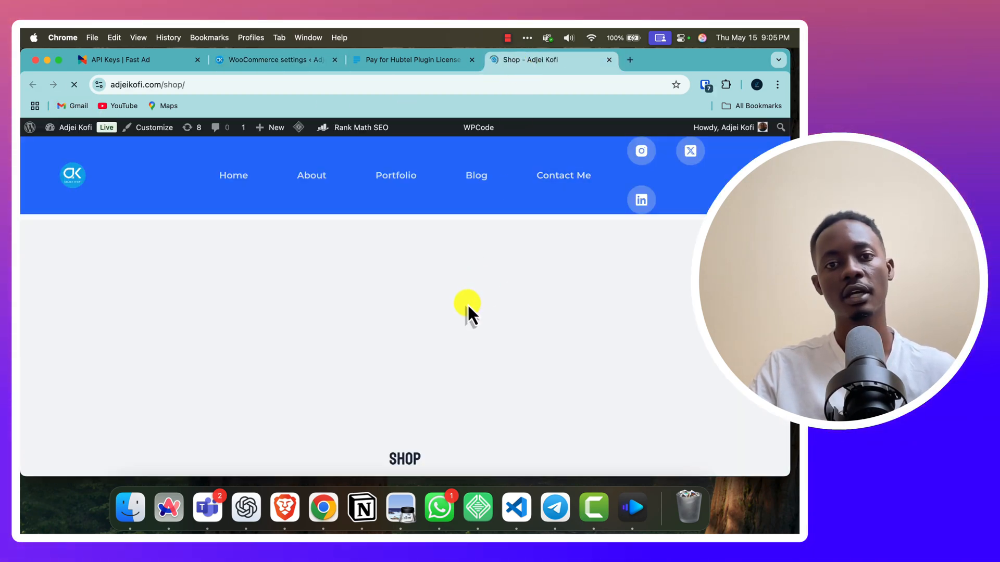
pyautogui.scroll(-8, 467, 312)
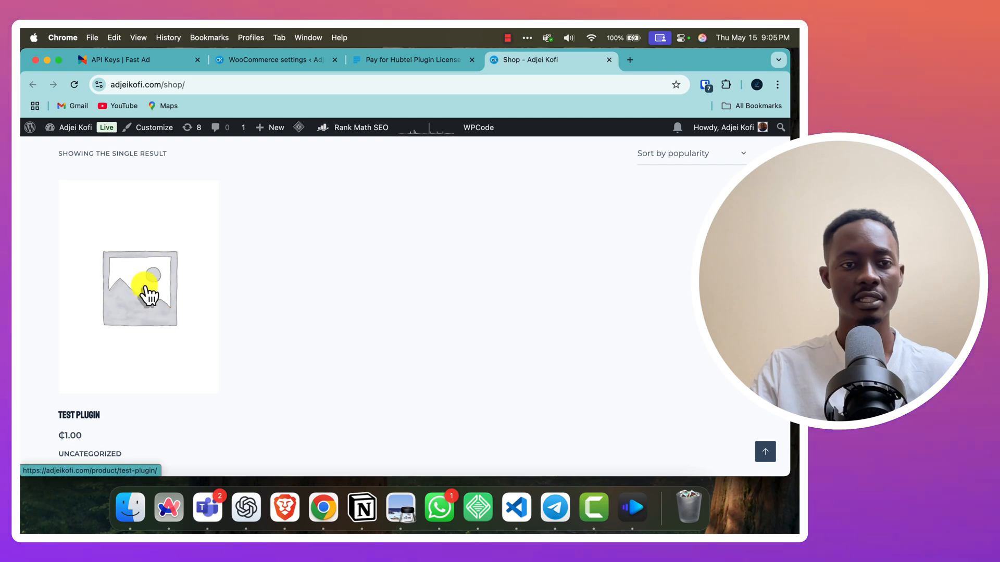
pyautogui.click(144, 284)
pyautogui.scroll(-5, 551, 279)
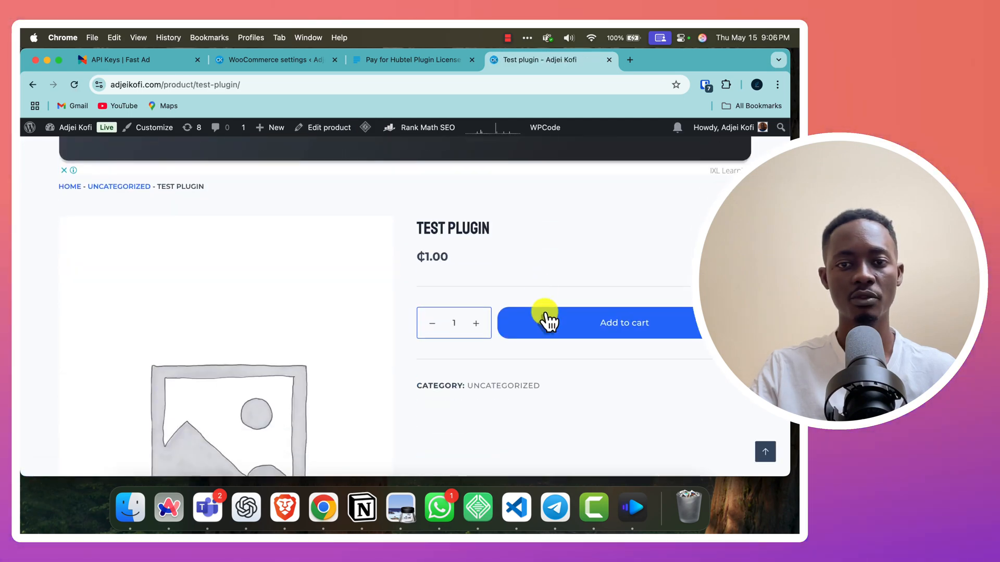
pyautogui.click(558, 320)
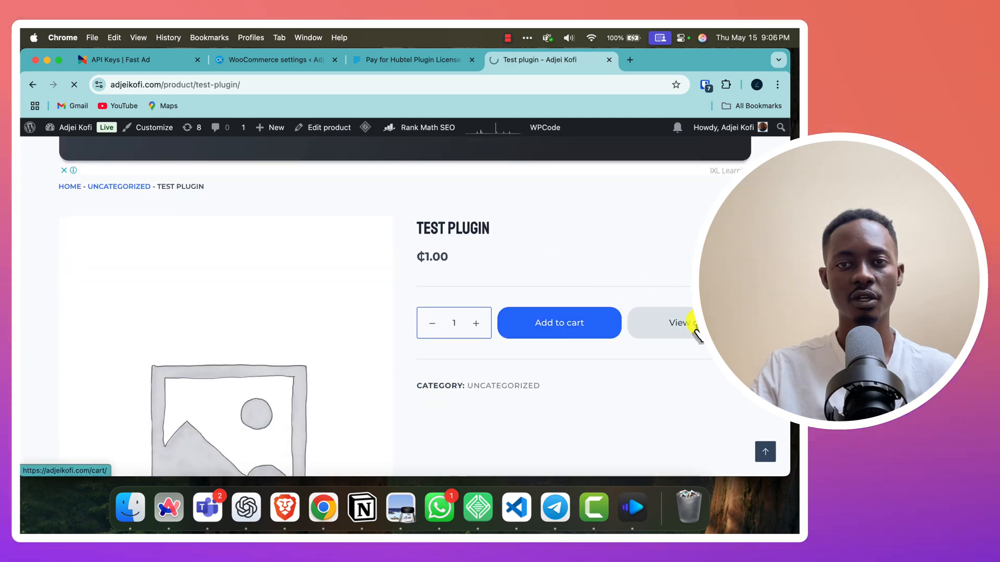
# View the cart, and proceed to checkout as far as the Mobile money / Cards payment option.
pyautogui.scroll(-2, 535, 295)
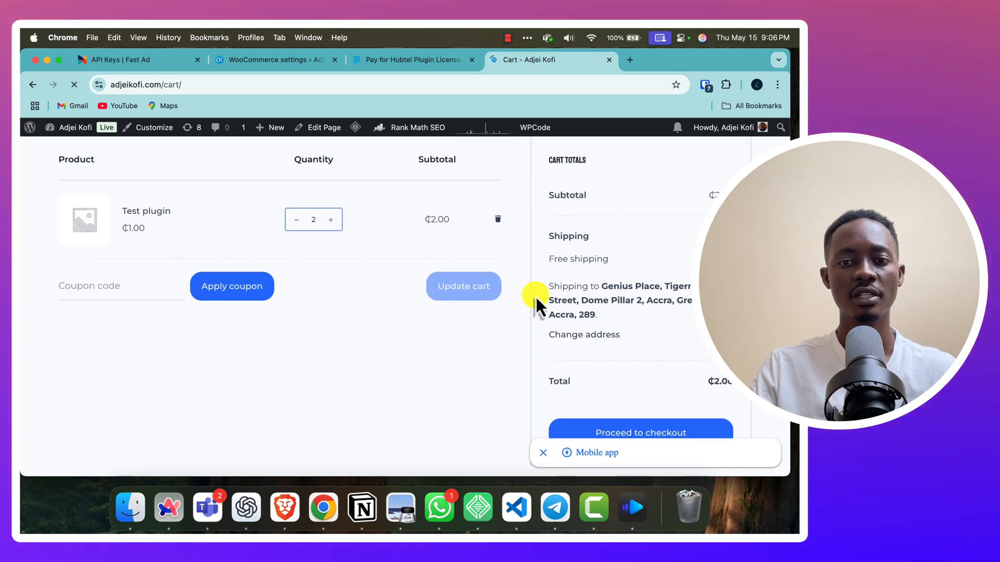
pyautogui.scroll(-3, 535, 295)
pyautogui.click(603, 259)
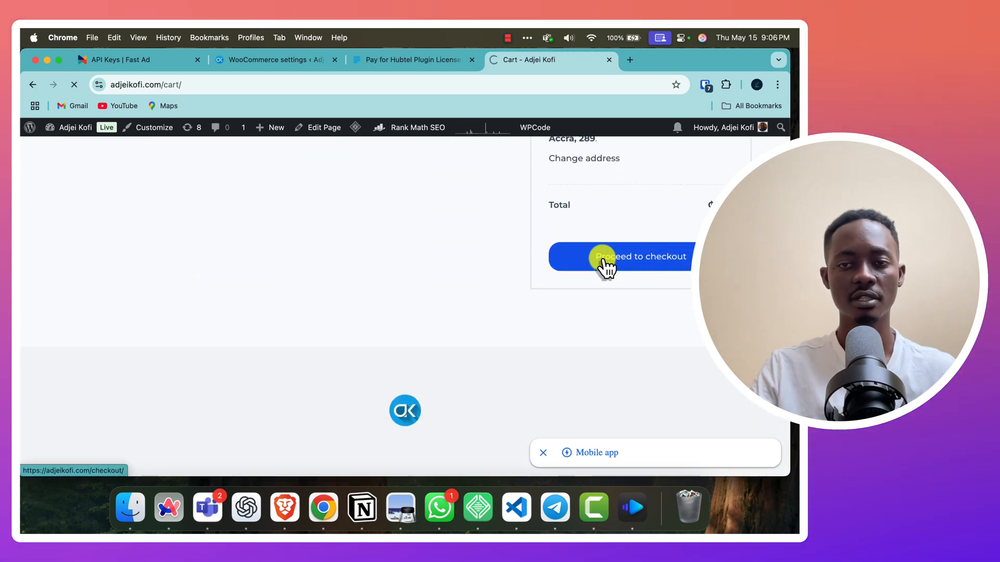
pyautogui.scroll(-6, 601, 259)
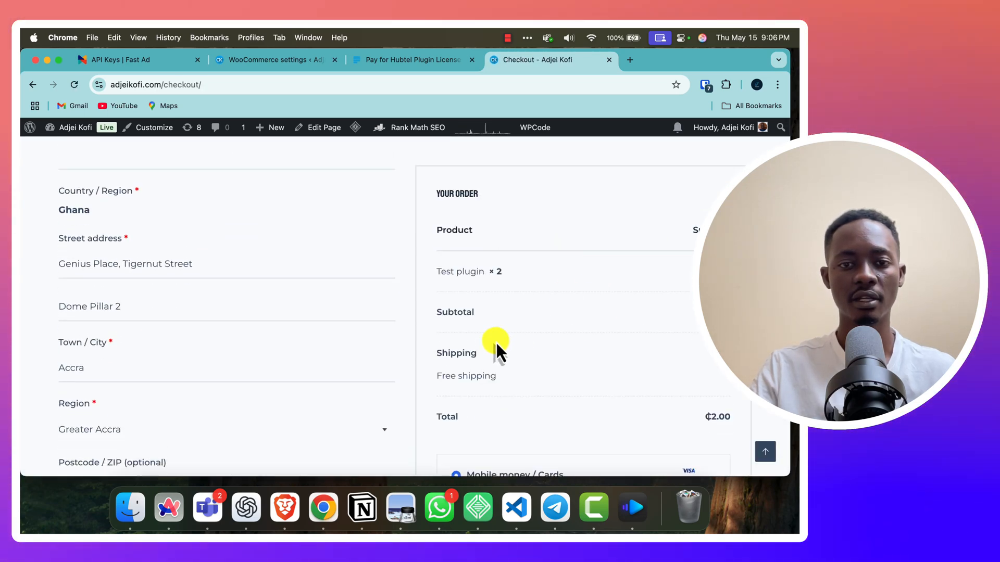
pyautogui.scroll(-4, 496, 342)
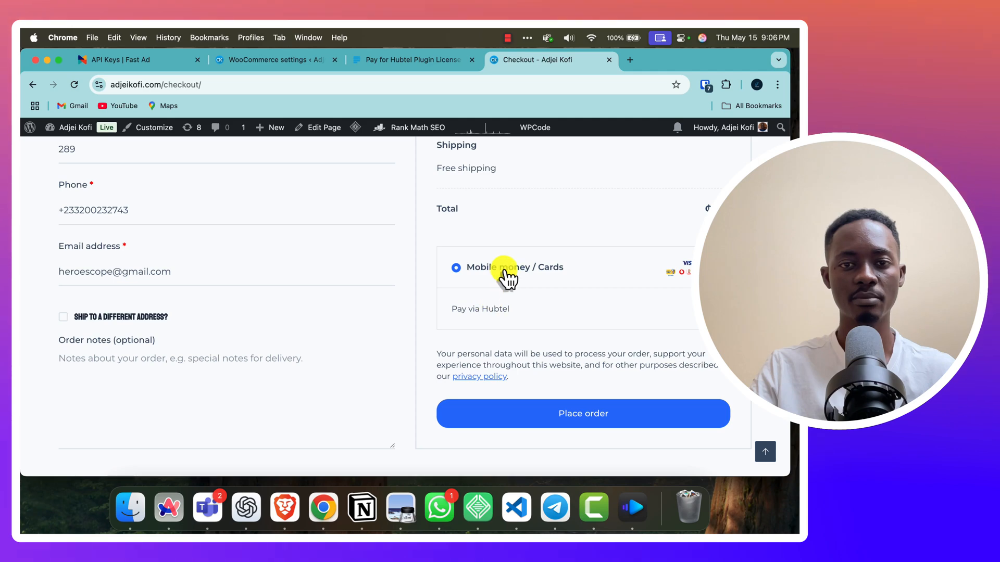
# Compare the Title and Description in the plugin settings with the payment option's title and description at checkout.
pyautogui.click(254, 65)
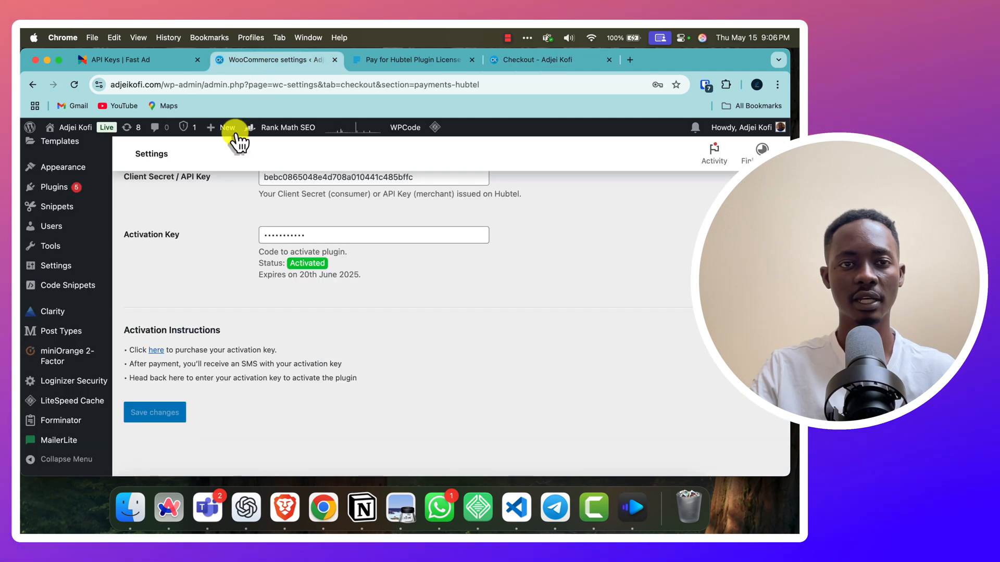
pyautogui.scroll(10, 285, 287)
pyautogui.click(330, 304)
pyautogui.tripleClick(330, 304)
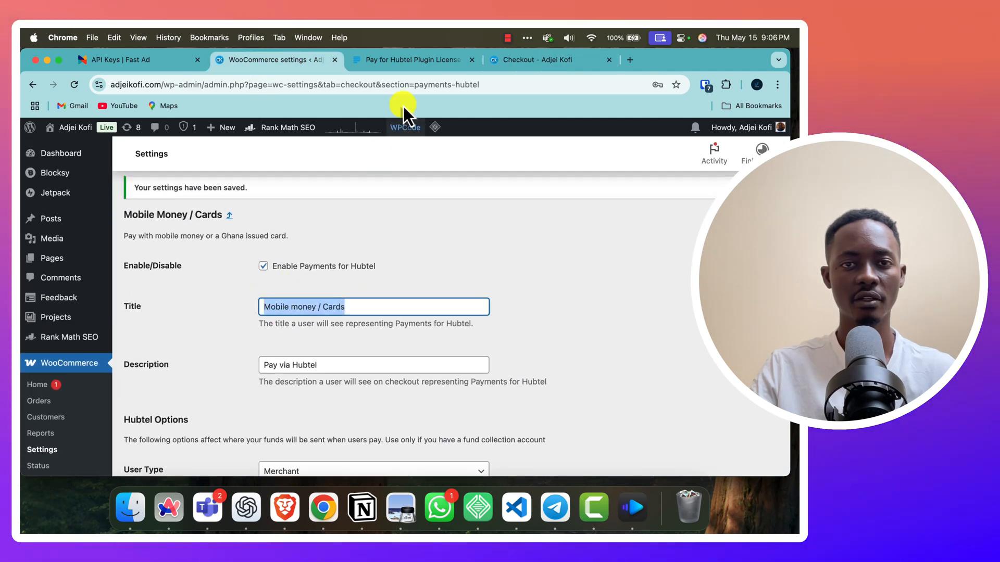
pyautogui.tripleClick(322, 365)
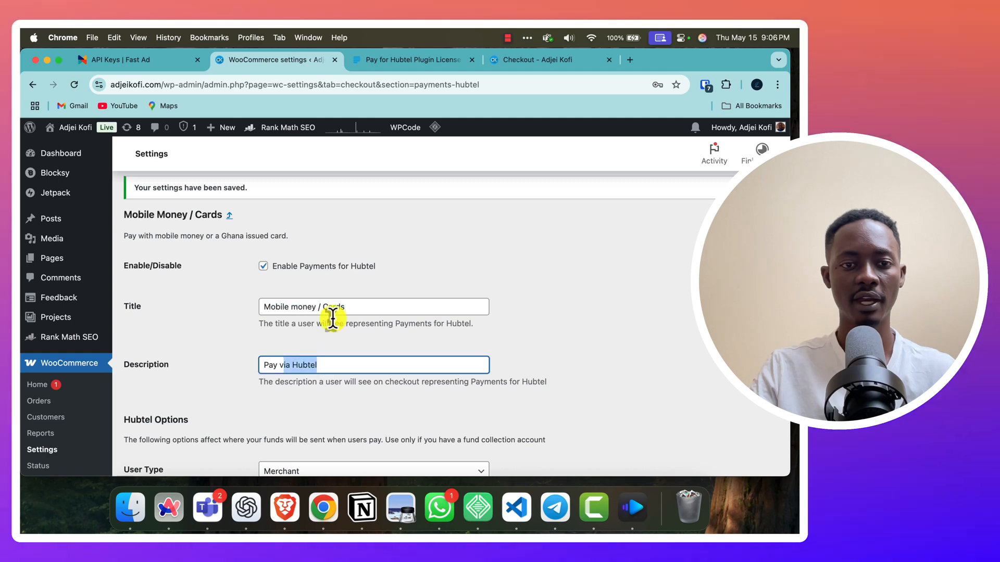
pyautogui.click(526, 61)
pyautogui.moveTo(549, 310); pyautogui.dragTo(439, 310)
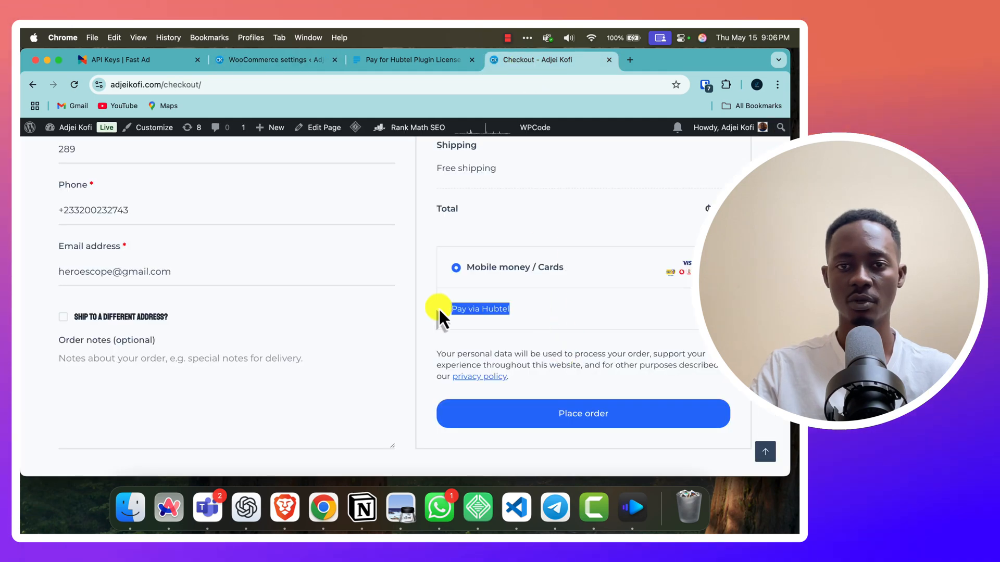
# Place the order and choose Mobile Money as the payment method on the Hubtel checkout.
pyautogui.click(585, 414)
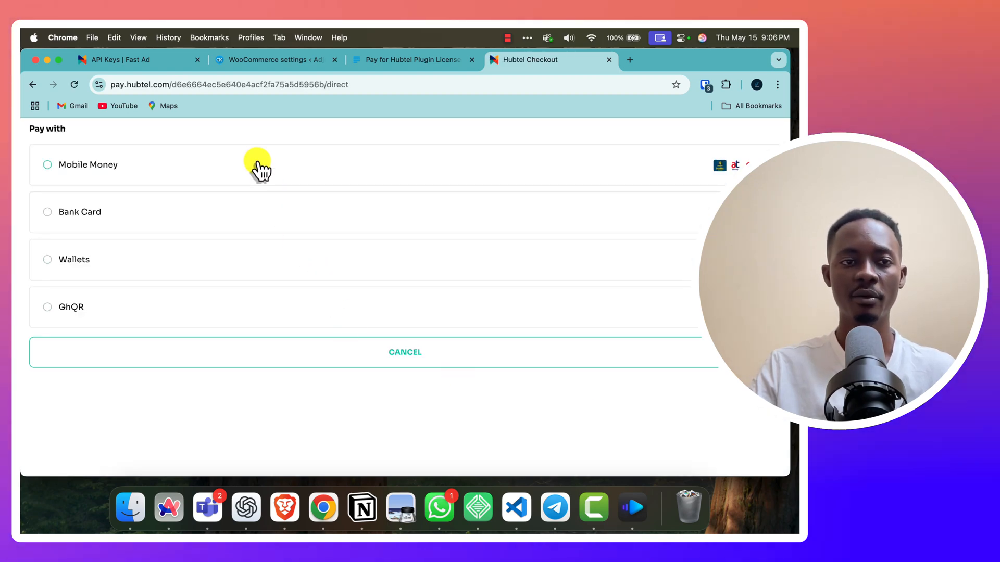
pyautogui.click(259, 169)
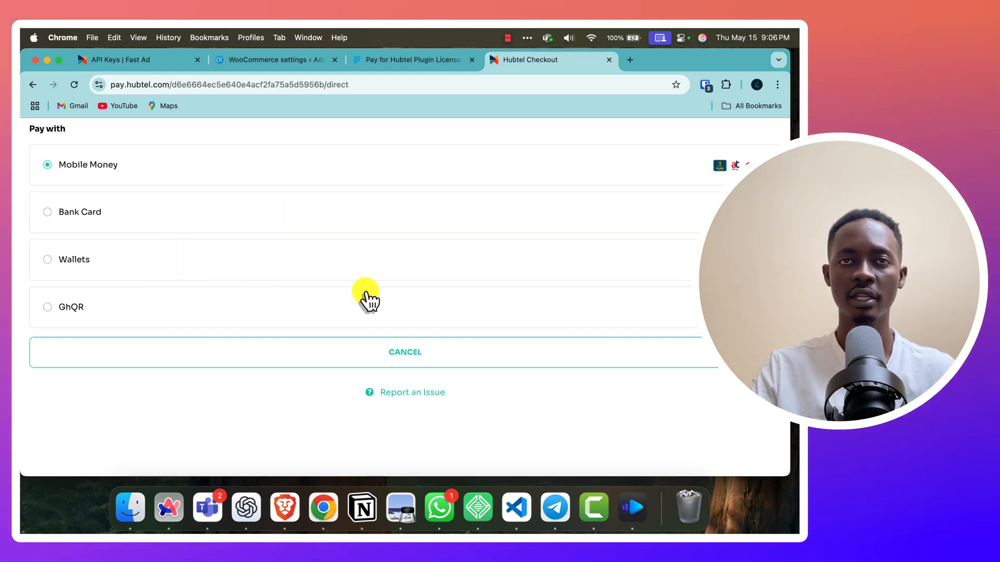